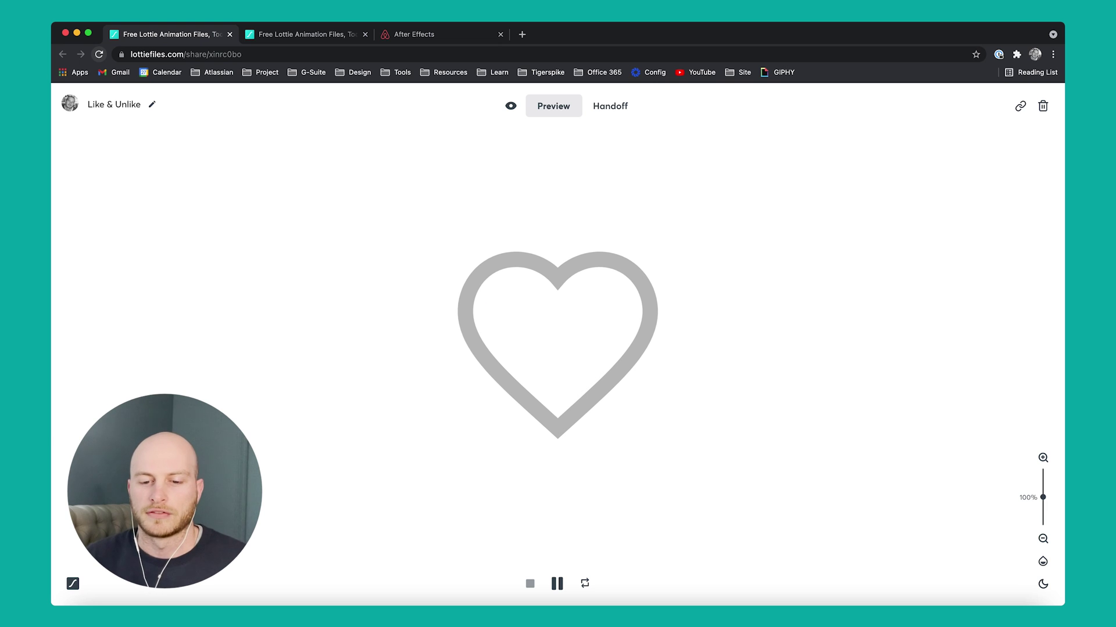
Switch to Finder and preview the exported Heart.mp4 at an enlarged size
left_click(84, 605)
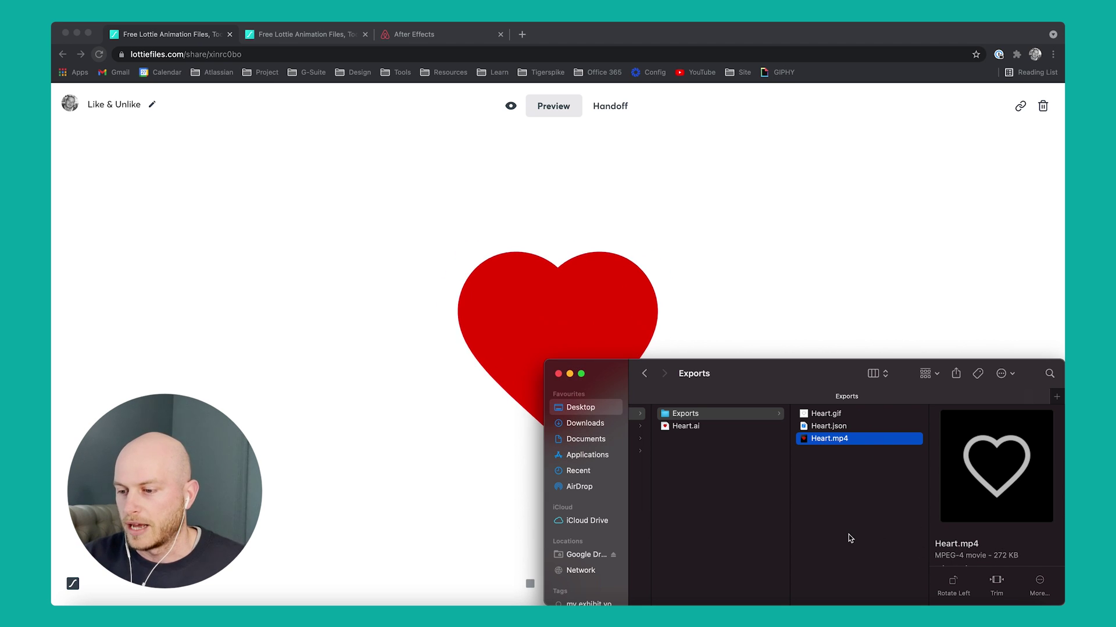
key("super+o")
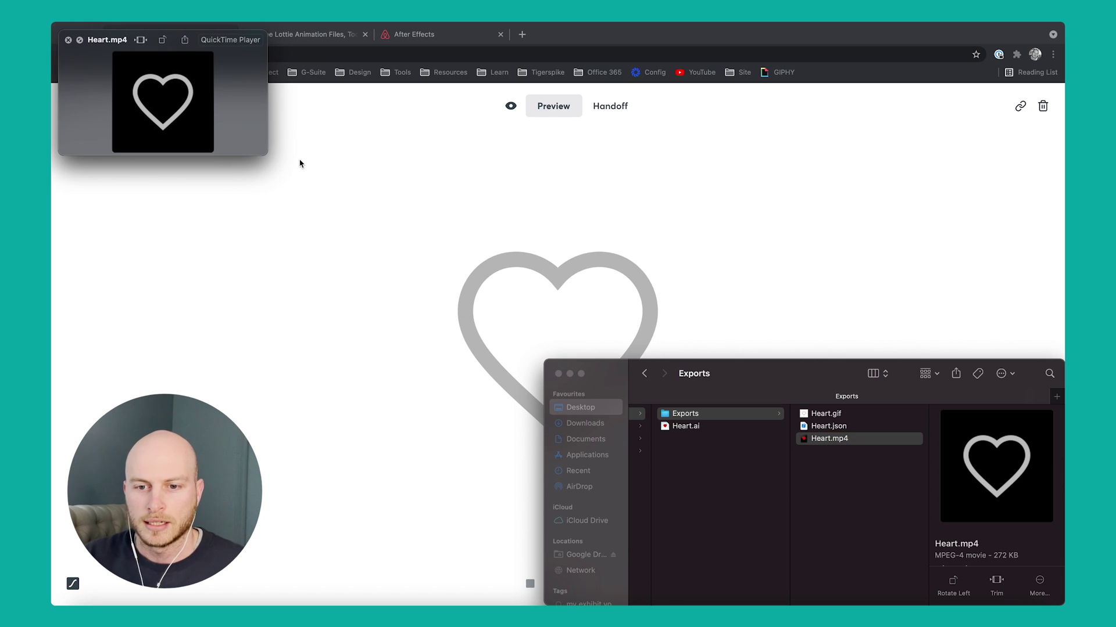
left_click_drag(267, 154, 635, 468)
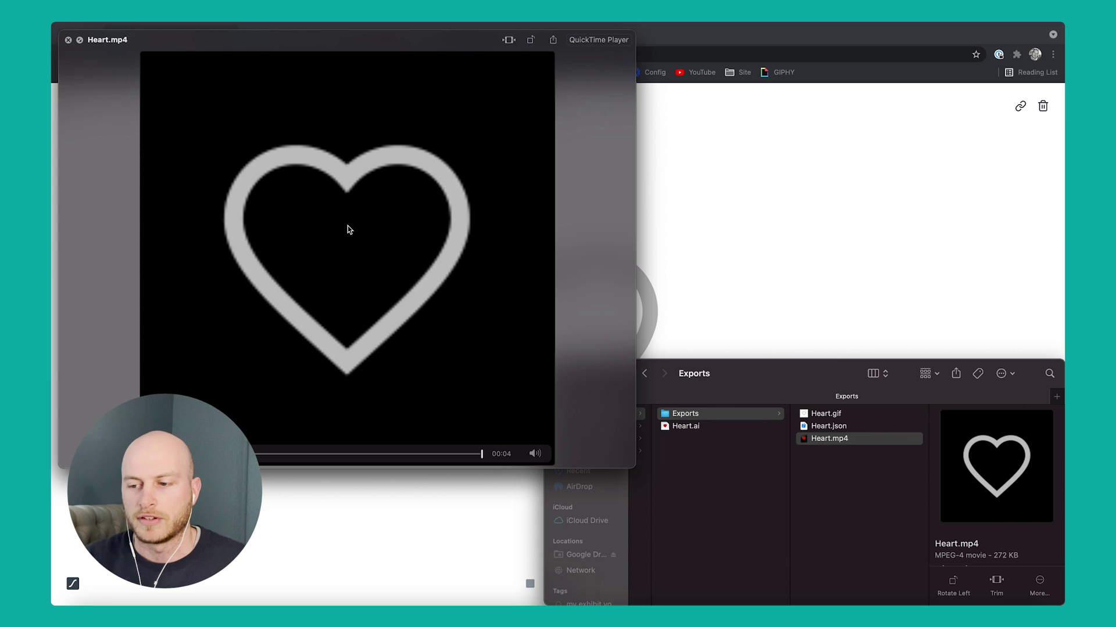
key("space")
Preview Heart.gif enlarged, view the contents of Heart.json, and return to the Like & Unlike animation in the browser
left_click(867, 413)
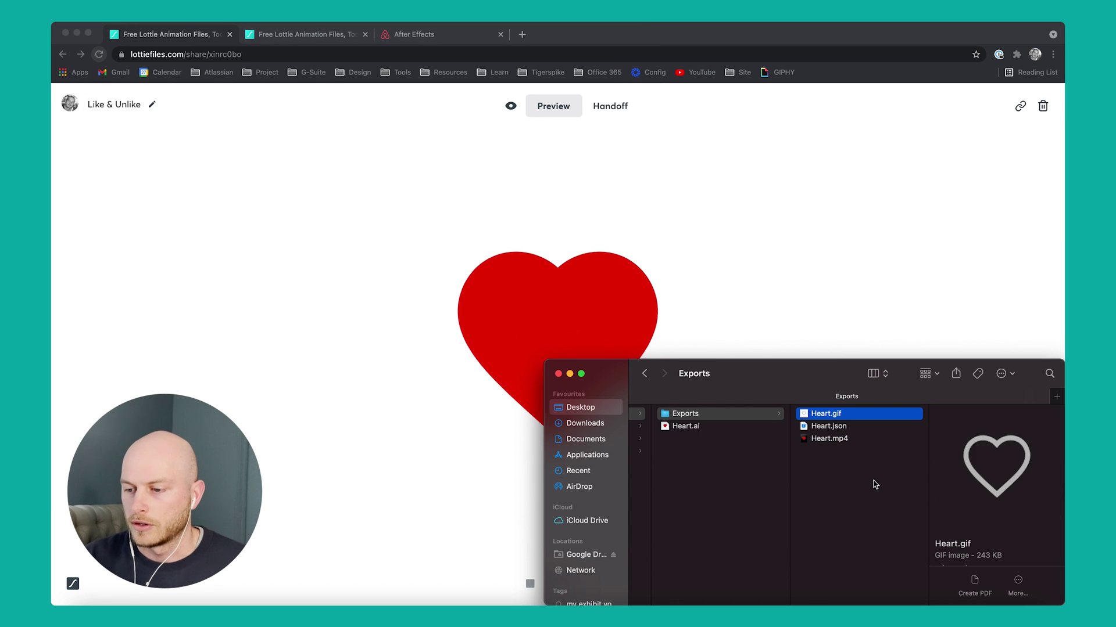
key("space")
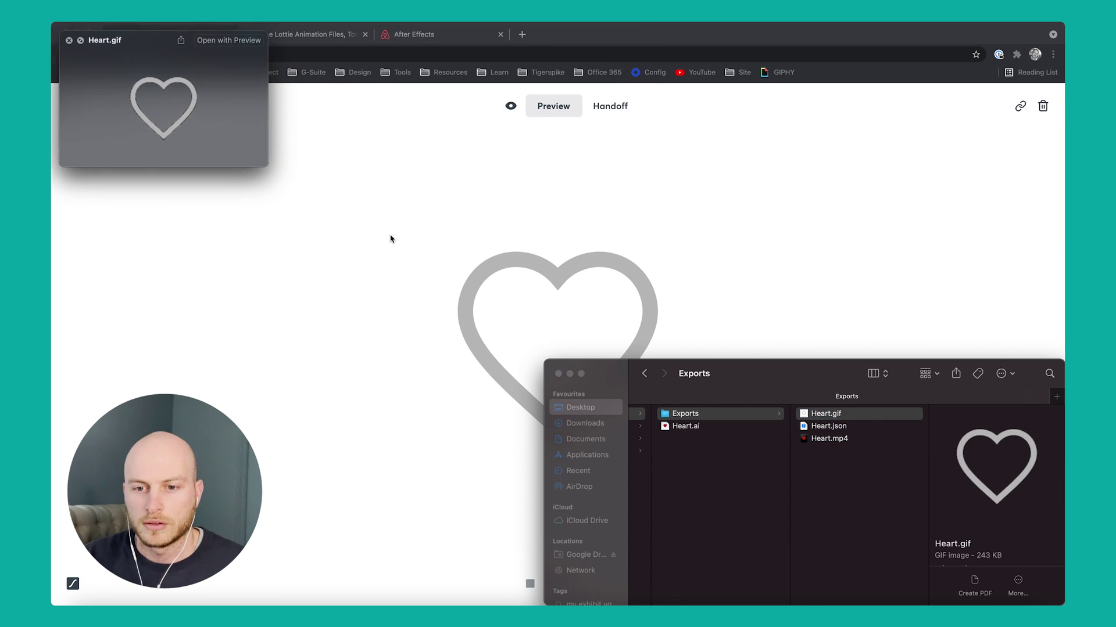
left_click_drag(254, 164, 557, 459)
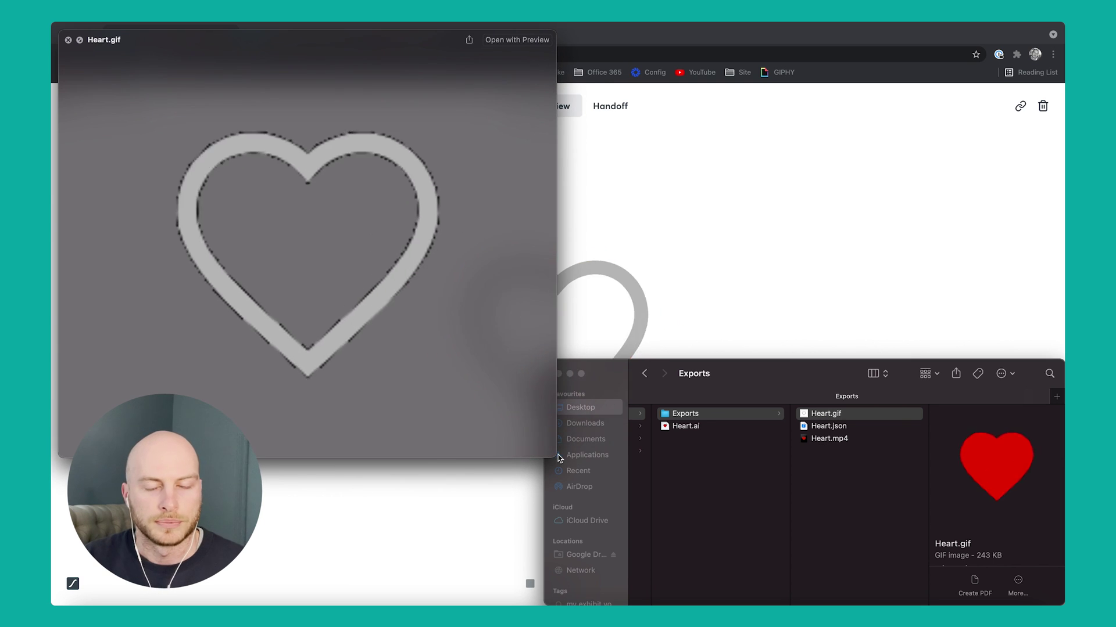
key("space")
left_click(855, 426)
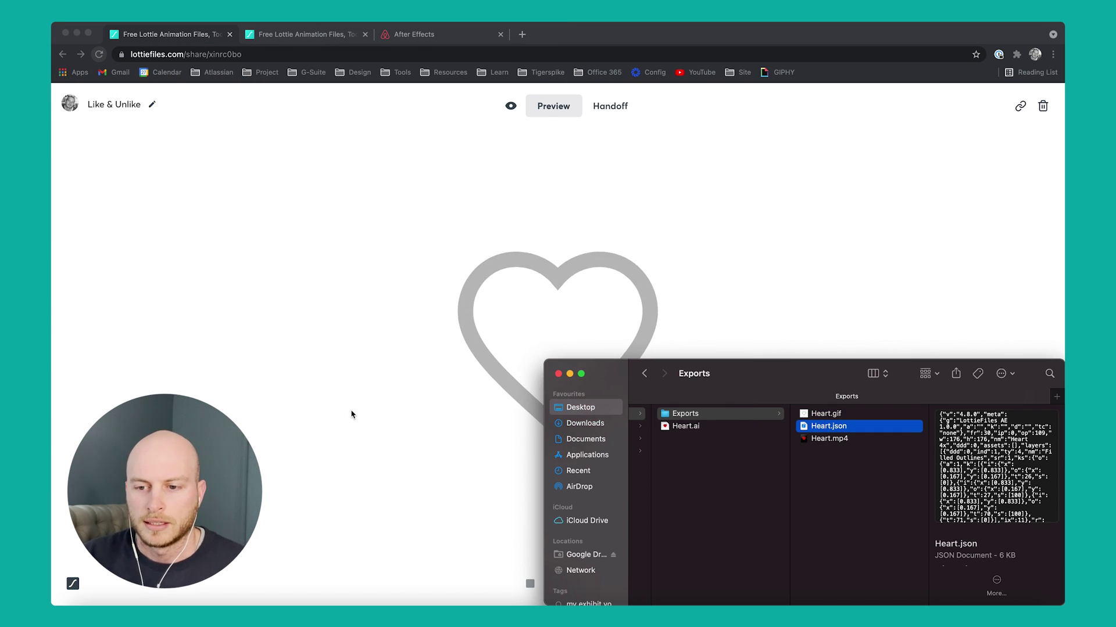
left_click(349, 415)
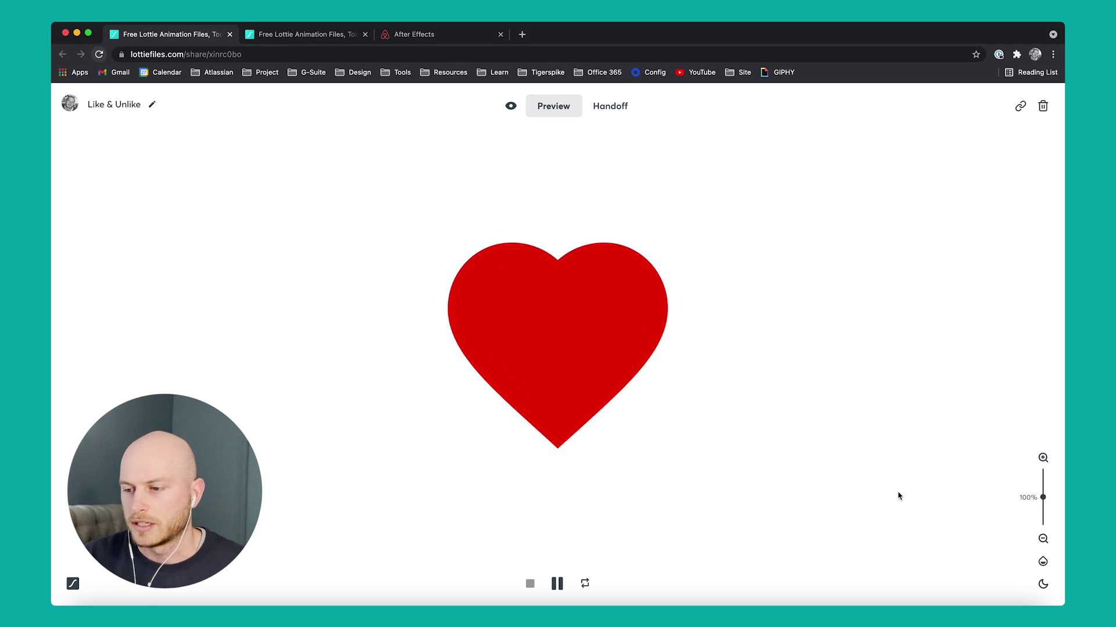
mouse_move(1043, 497)
left_mouse_down()
mouse_move(1043, 472)
mouse_move(1043, 498)
left_mouse_up()
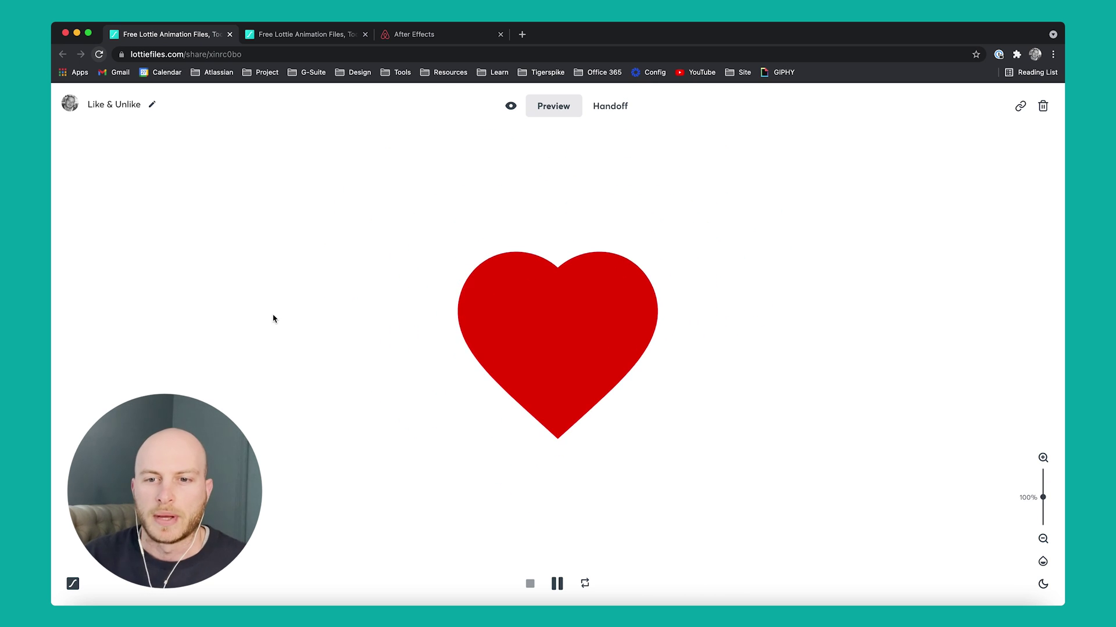
View the LottieFiles home page and read the Bodymovin plugin description on Airbnb's Lottie After Effects page
left_click(332, 36)
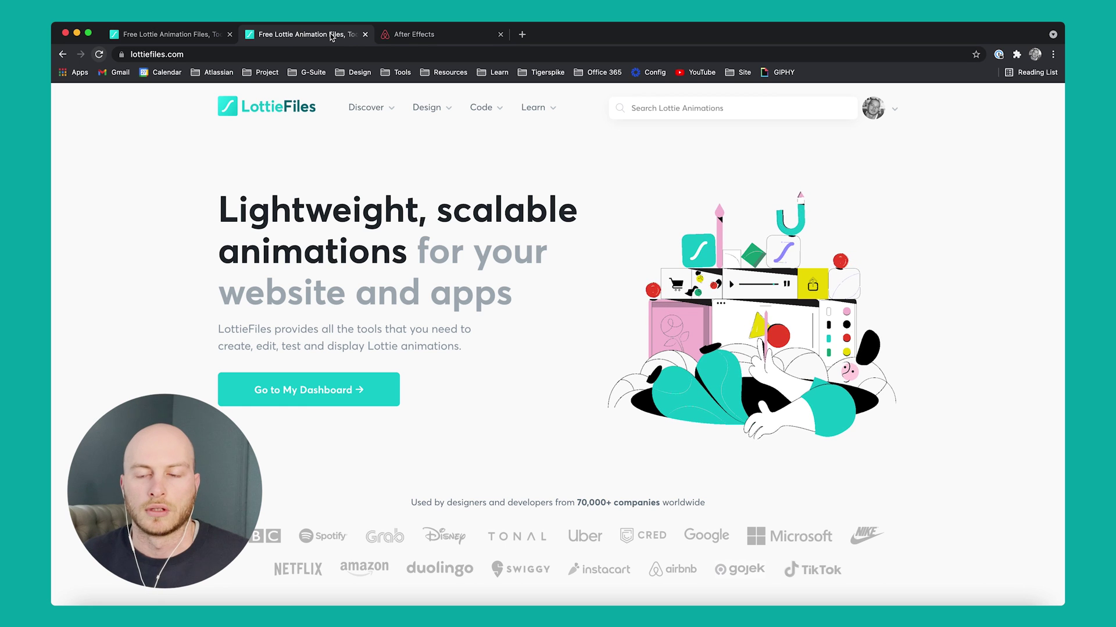
left_click(460, 36)
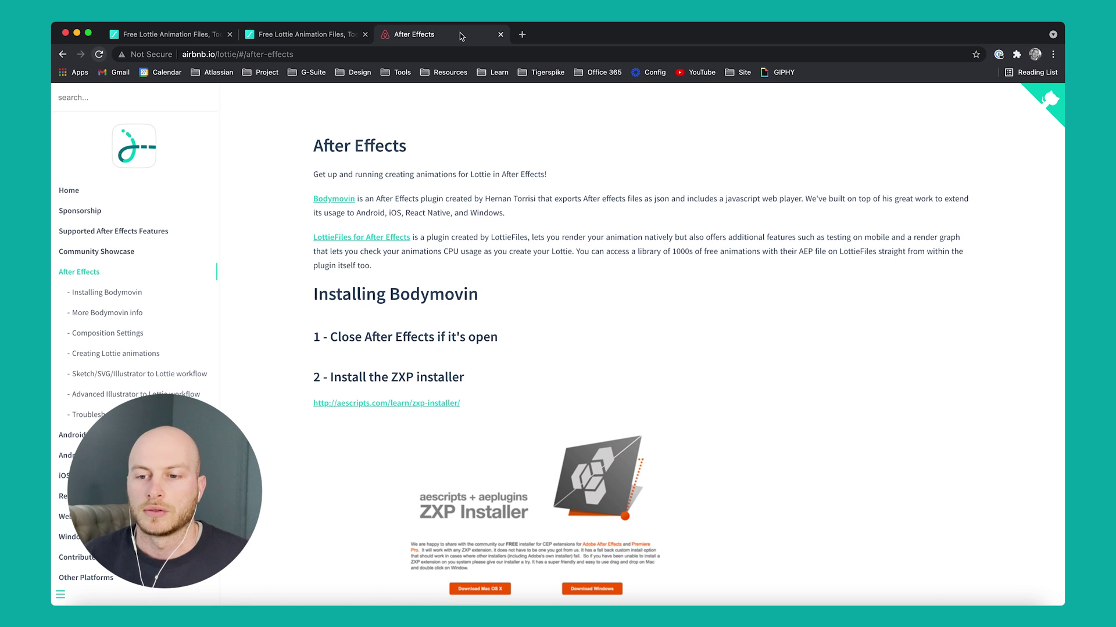
left_click_drag(485, 199, 535, 199)
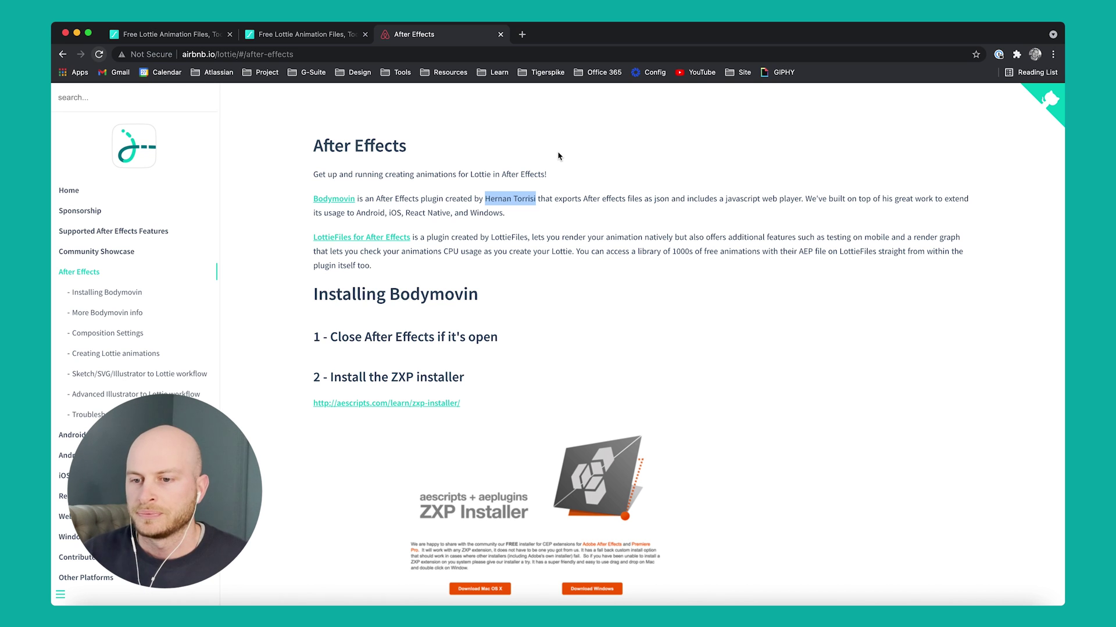
left_click(564, 198)
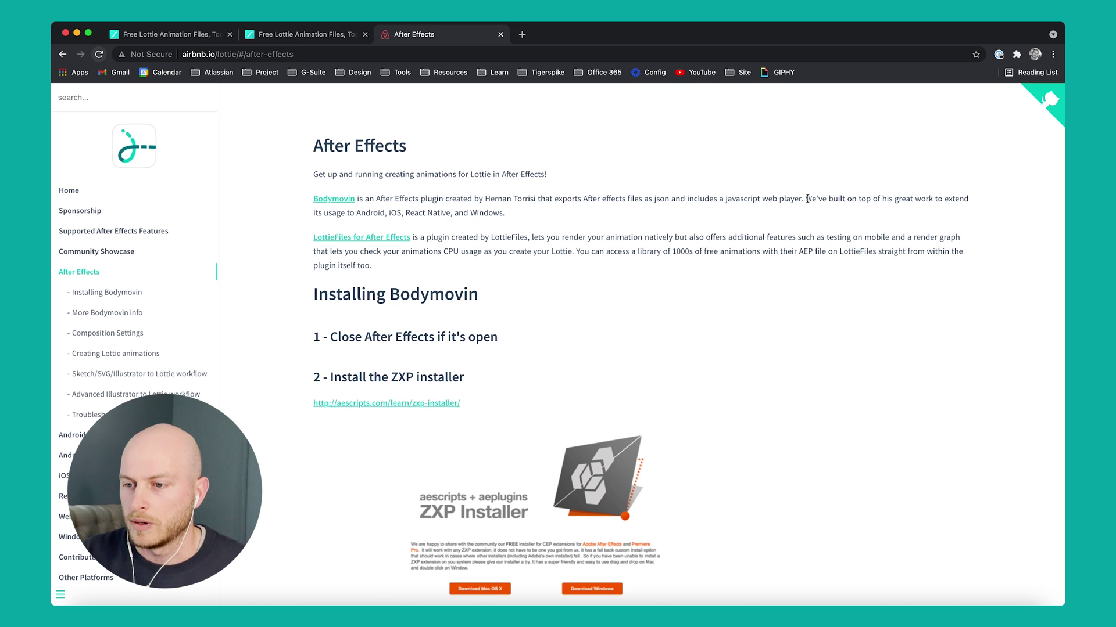
left_click_drag(805, 198, 808, 211)
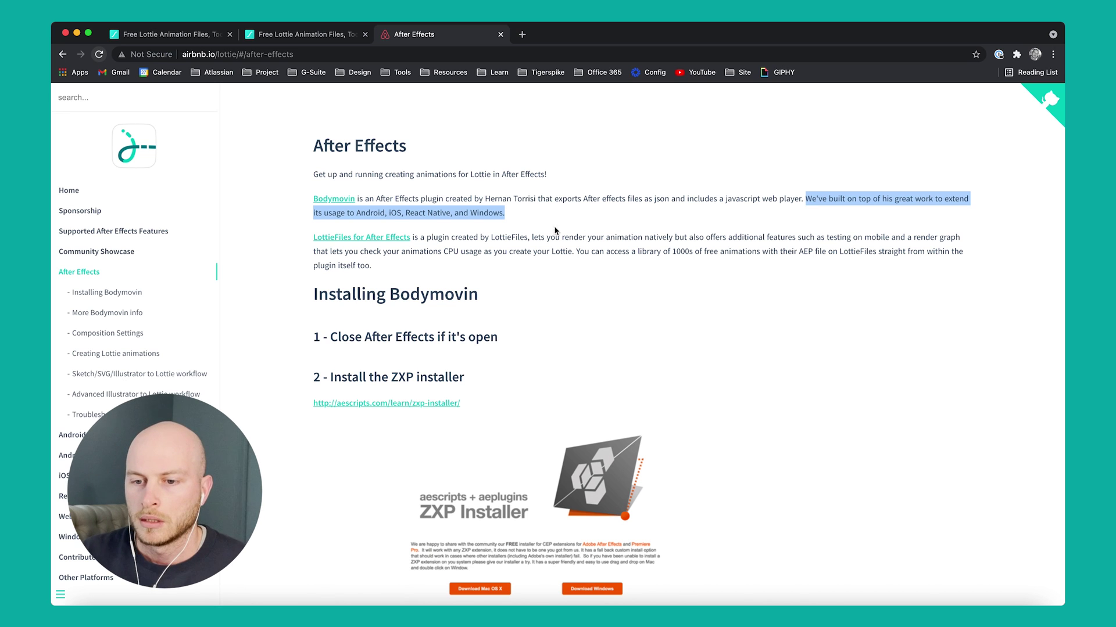
left_click(488, 282)
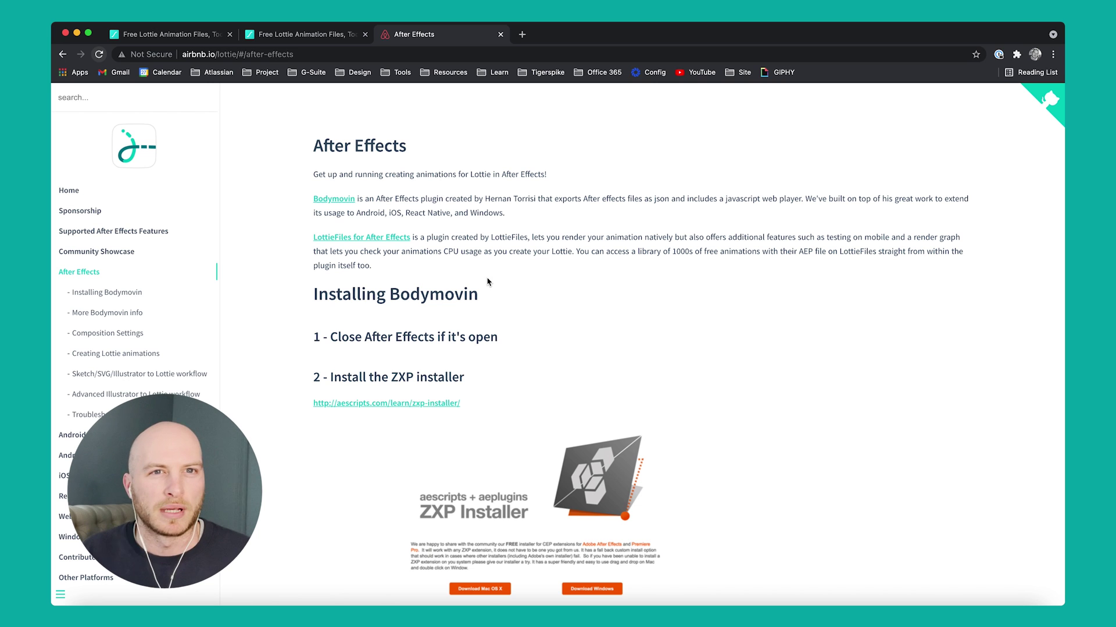
Switch to Illustrator, select the red heart and examine how its path and group are nested under Layer 1
key("super+1")
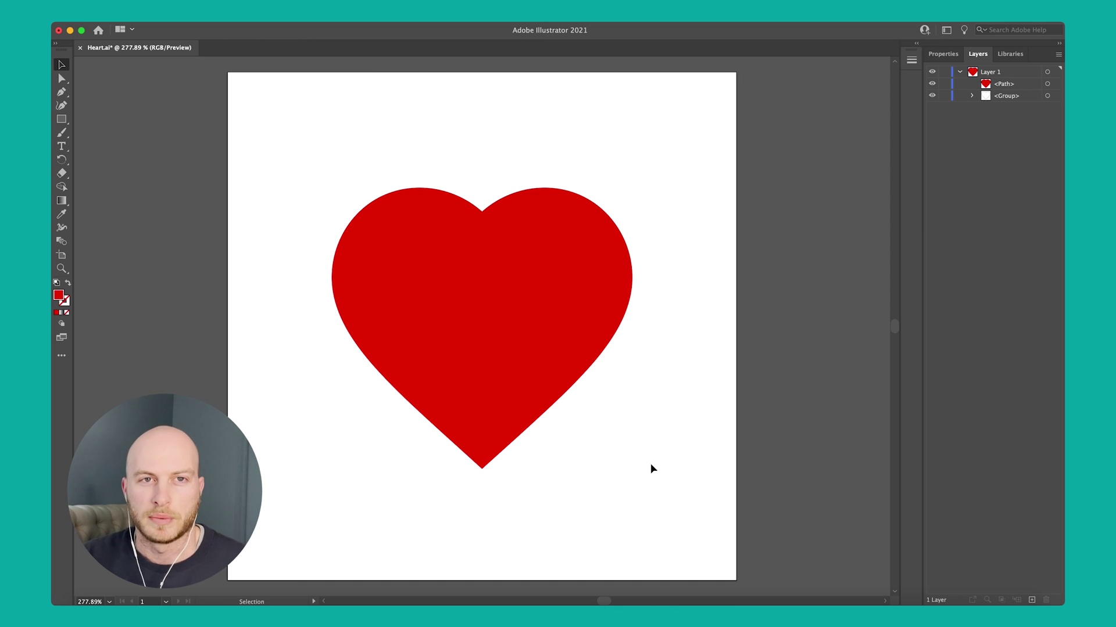
left_click(539, 326)
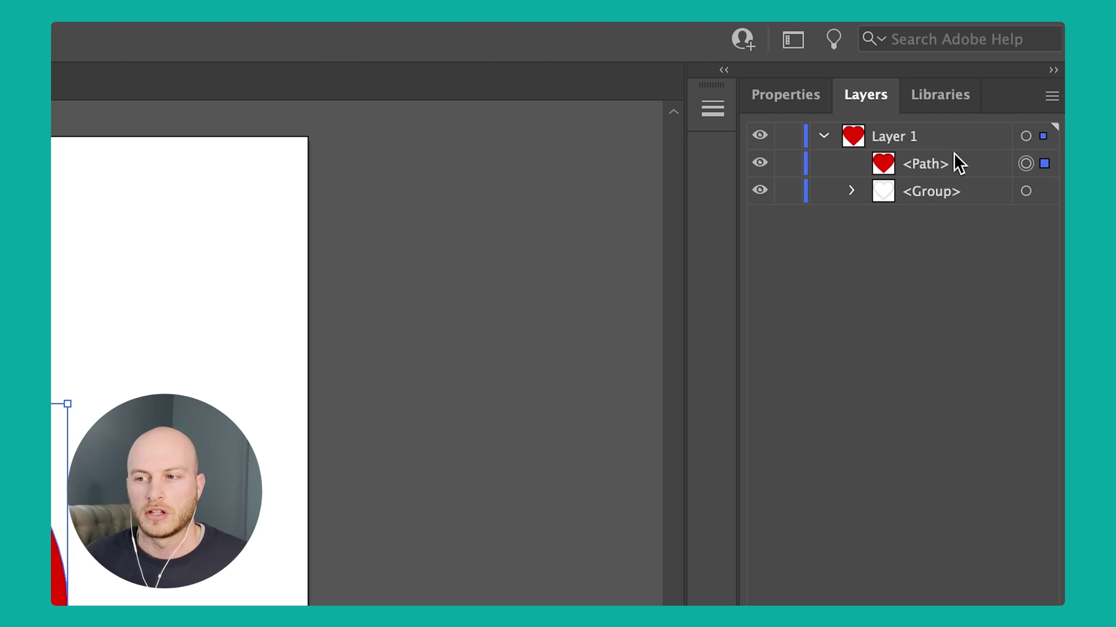
left_click(824, 135)
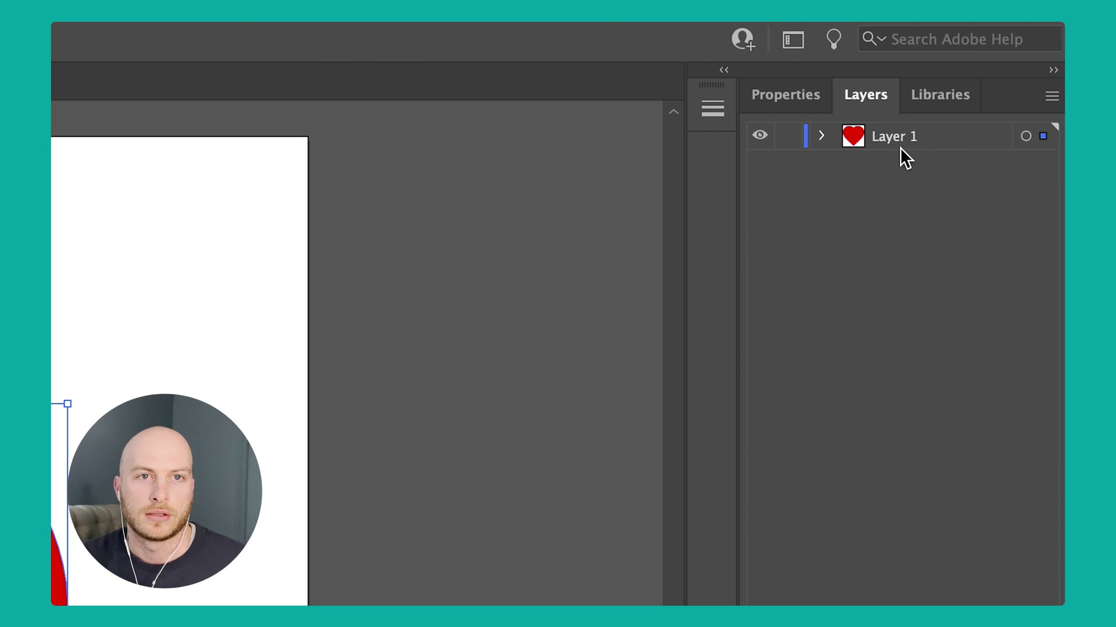
left_click(821, 137)
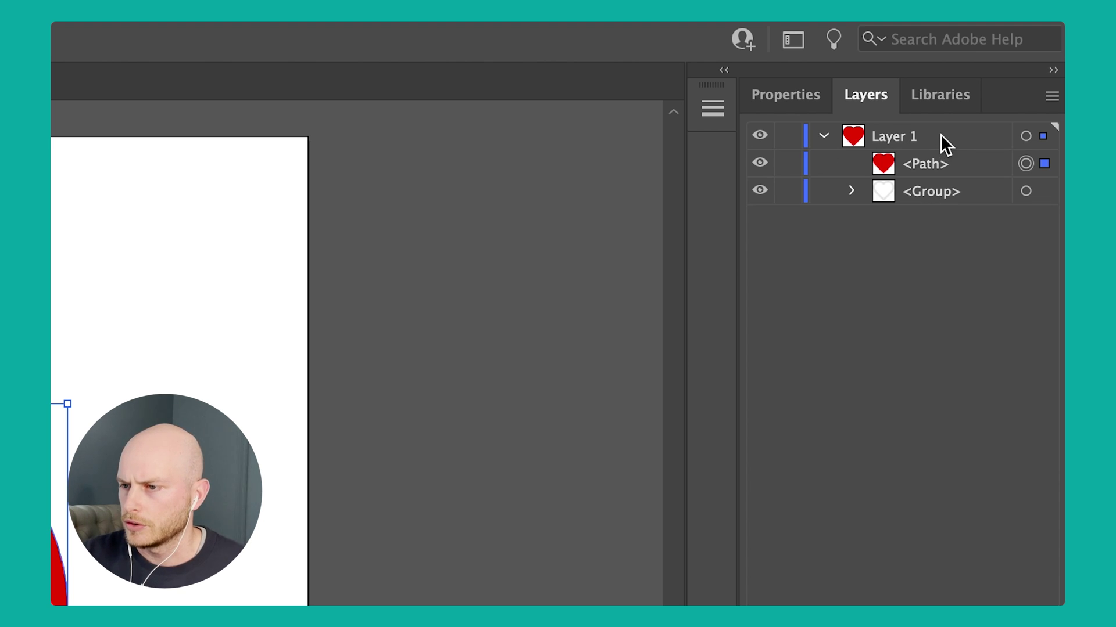
Release the contents of Layer 1 to separate layers as a sequence
left_click(940, 135)
left_click(1051, 97)
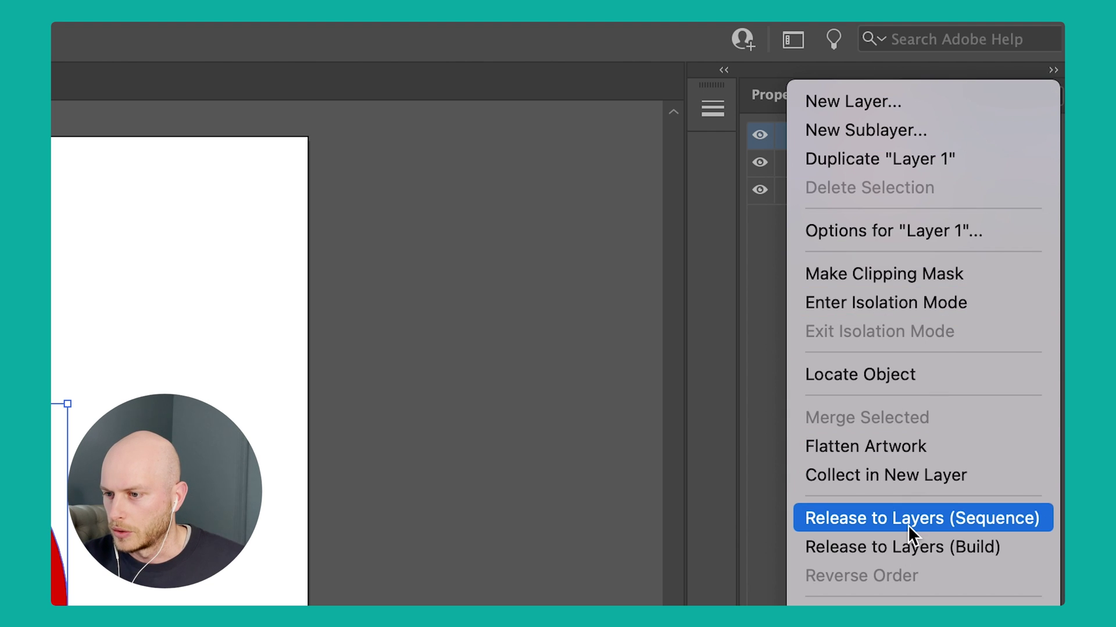
left_click(950, 518)
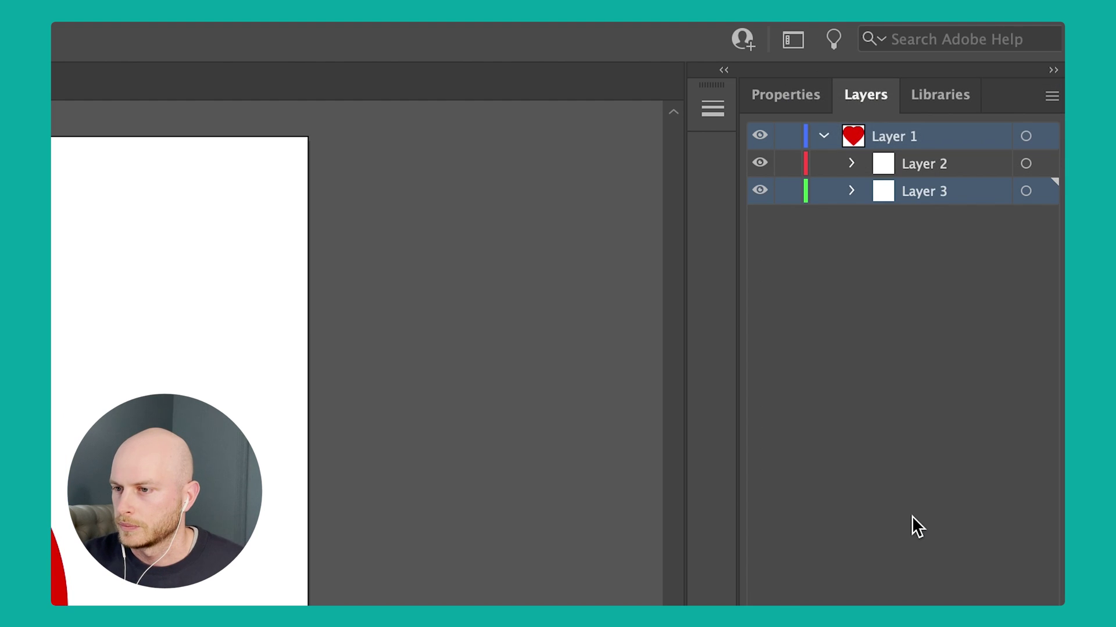
Move Layer 2 and Layer 3 out of Layer 1 to the top level and delete the empty Layer 1
left_click(954, 162)
left_click(955, 187, "shift")
left_click_drag(956, 162, 945, 129)
left_click(933, 191)
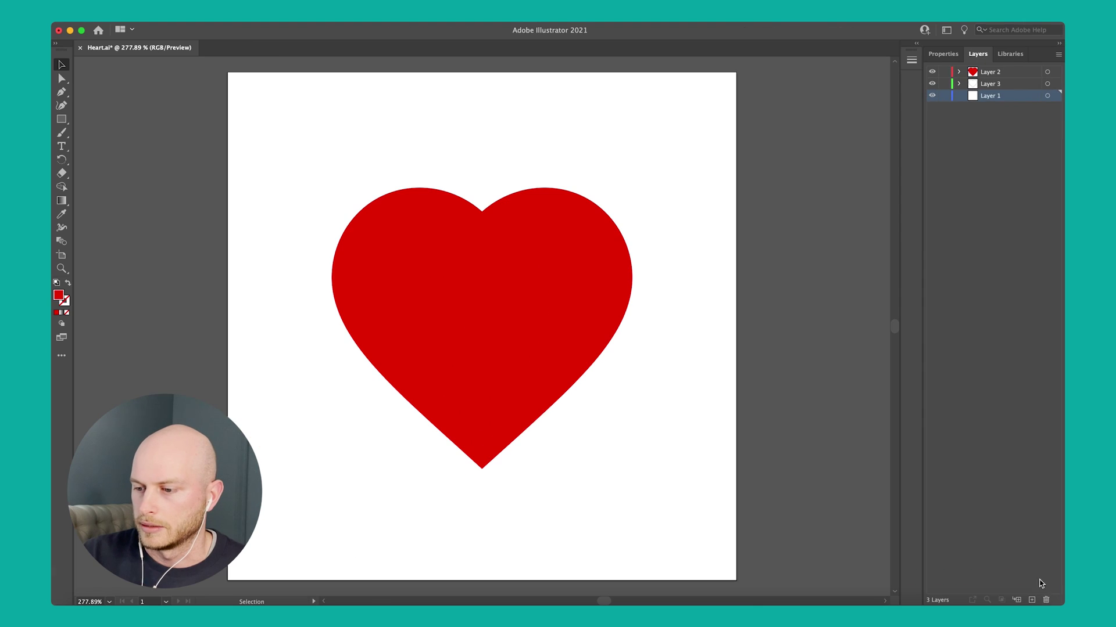
left_click(1045, 600)
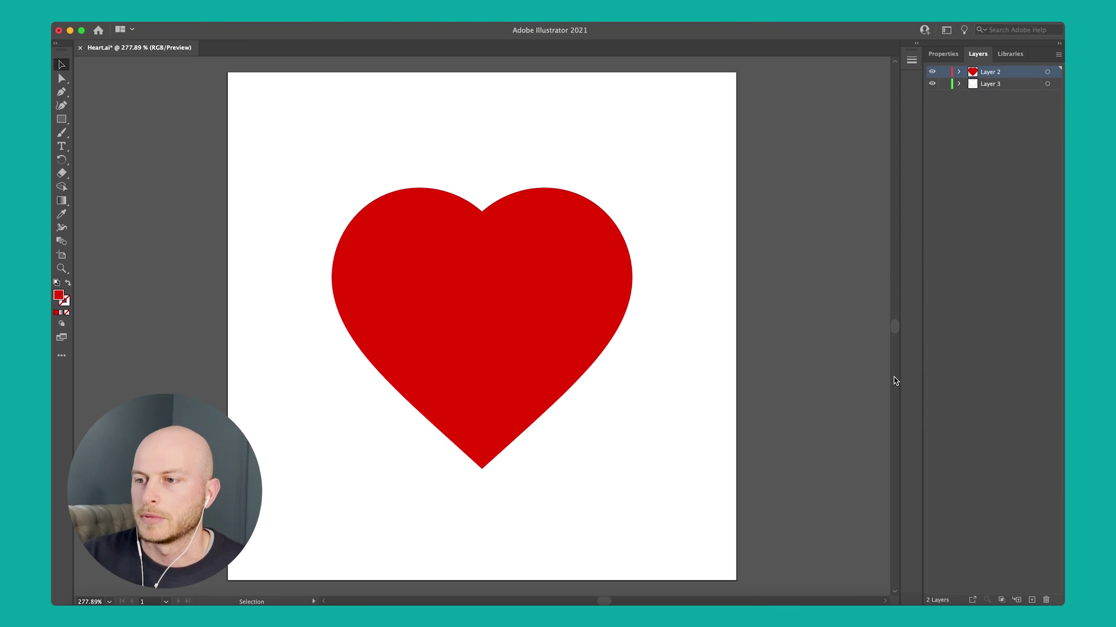
Rename Layer 2, which holds the red heart, as Filled
double_click(990, 71)
type("Filled")
key("Return")
Try to rename Layer 3 as Empty, and save the Heart.ai document
double_click(993, 84)
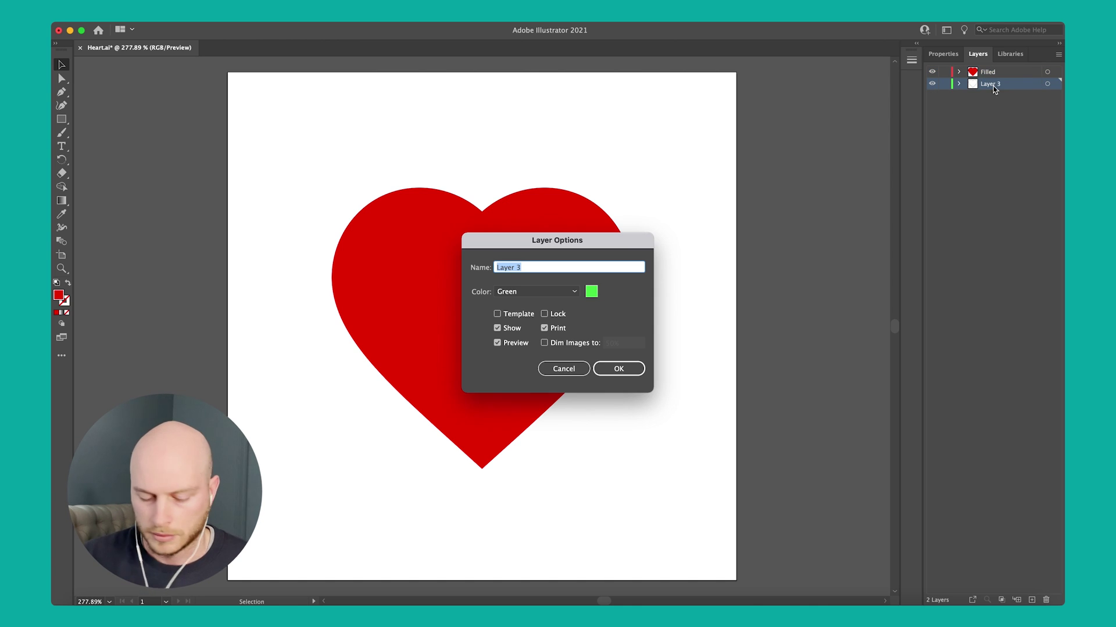
type("Empty")
key("Return")
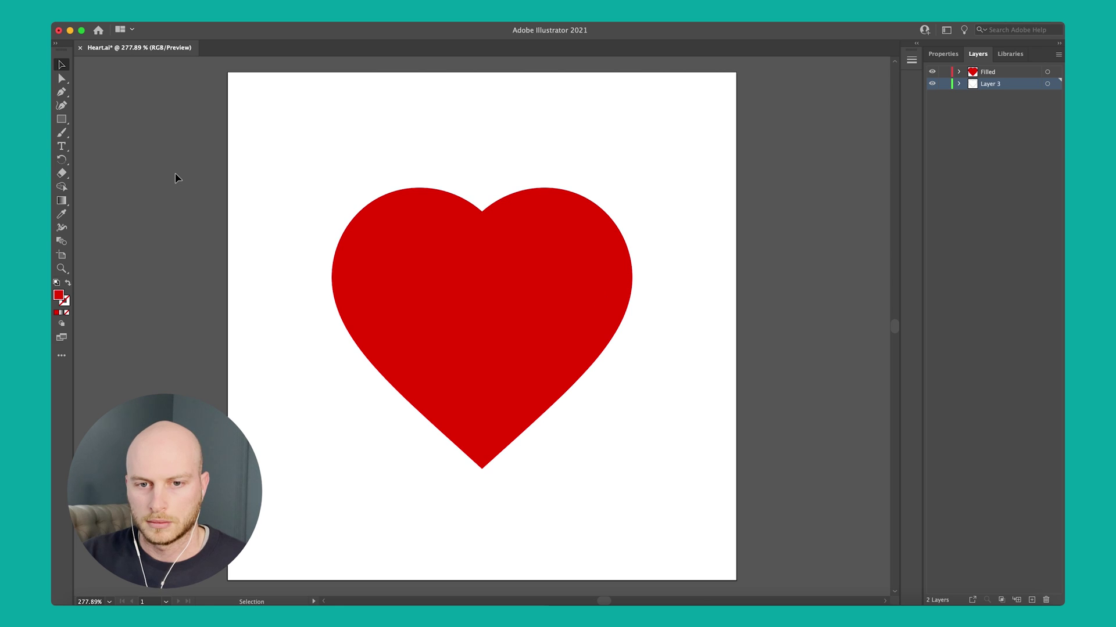
key("super+s")
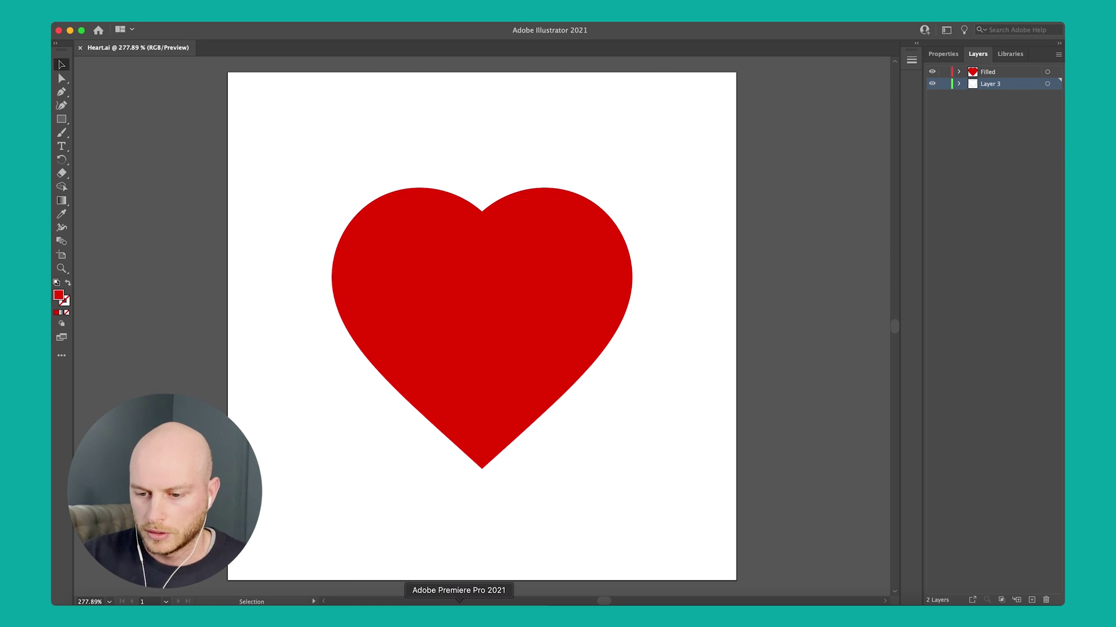
Switch to After Effects and import Heart.ai from Finder as a Composition with footage dimensions set to Layer Size
left_click(511, 616)
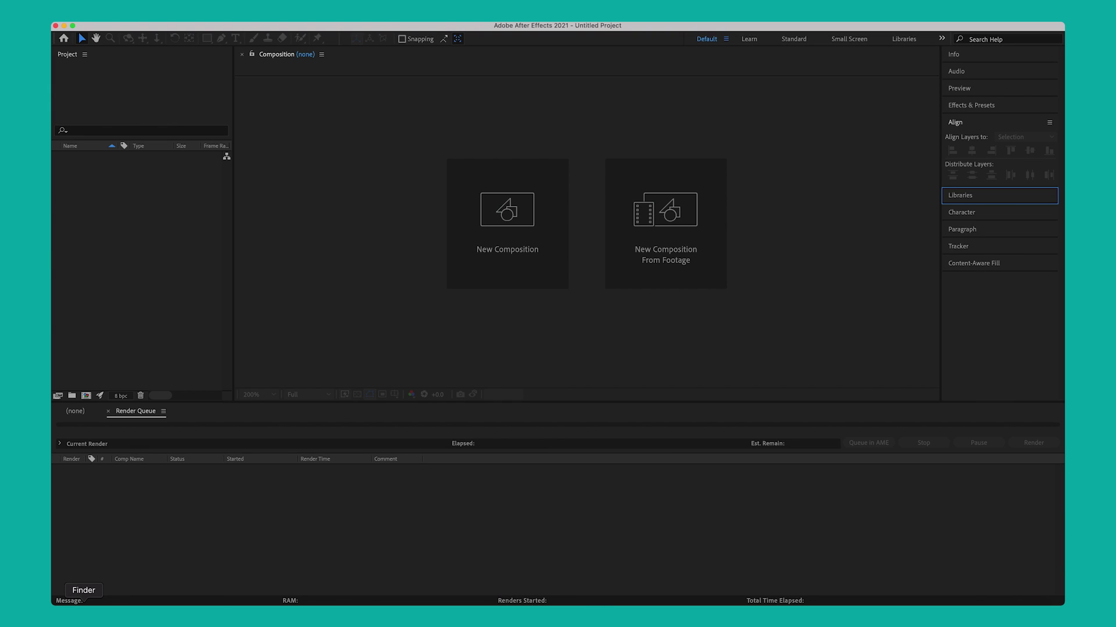
left_click(83, 615)
left_click_drag(811, 429, 169, 319)
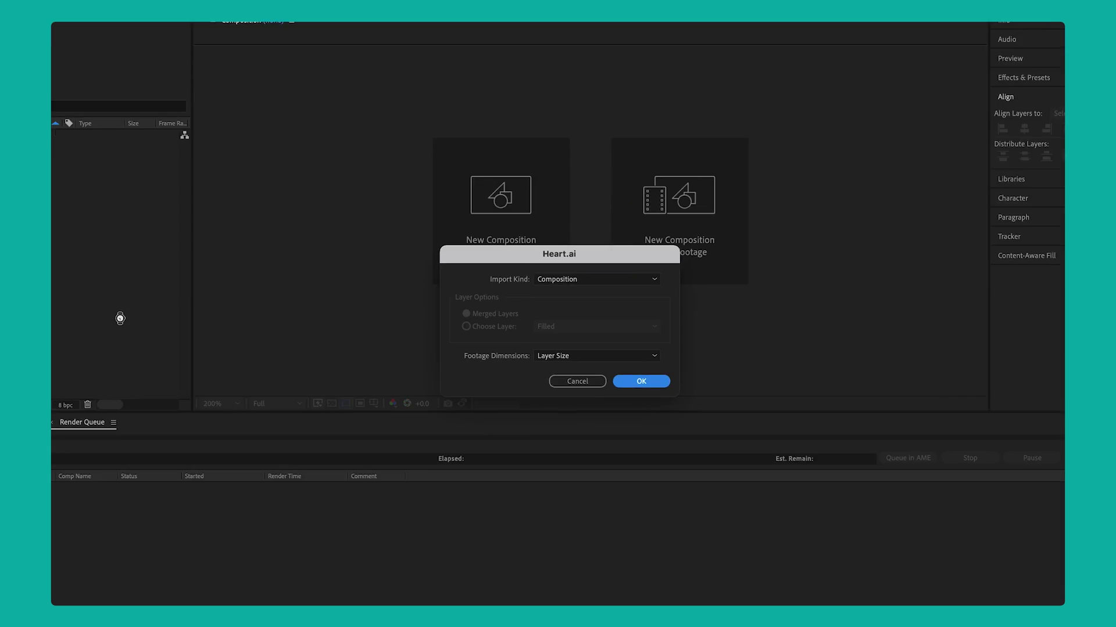
left_click(600, 284)
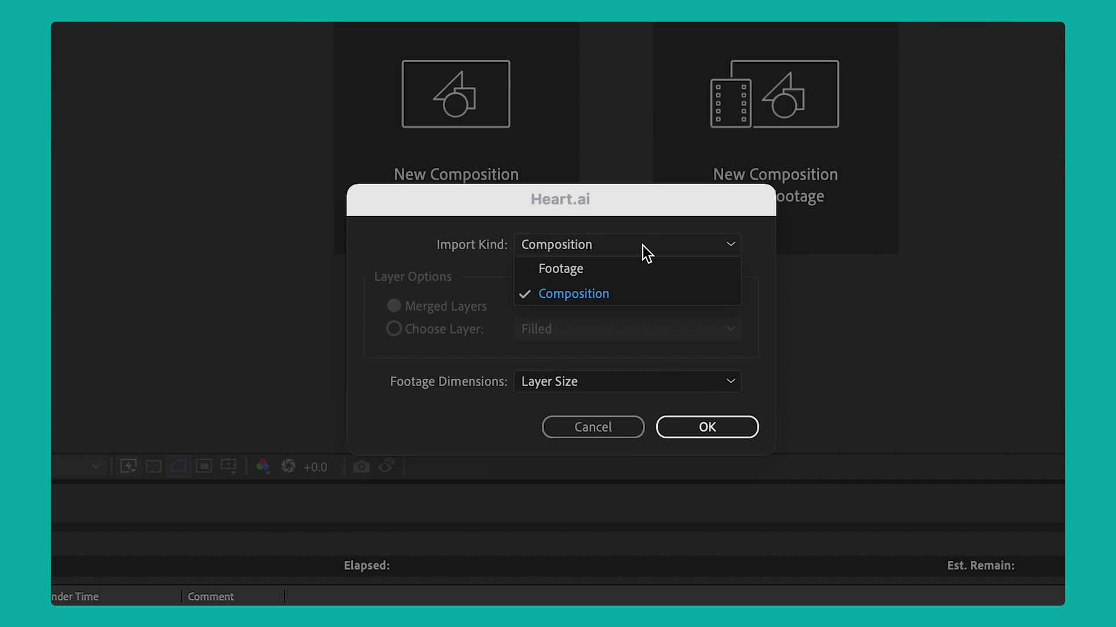
left_click(645, 295)
left_click(623, 382)
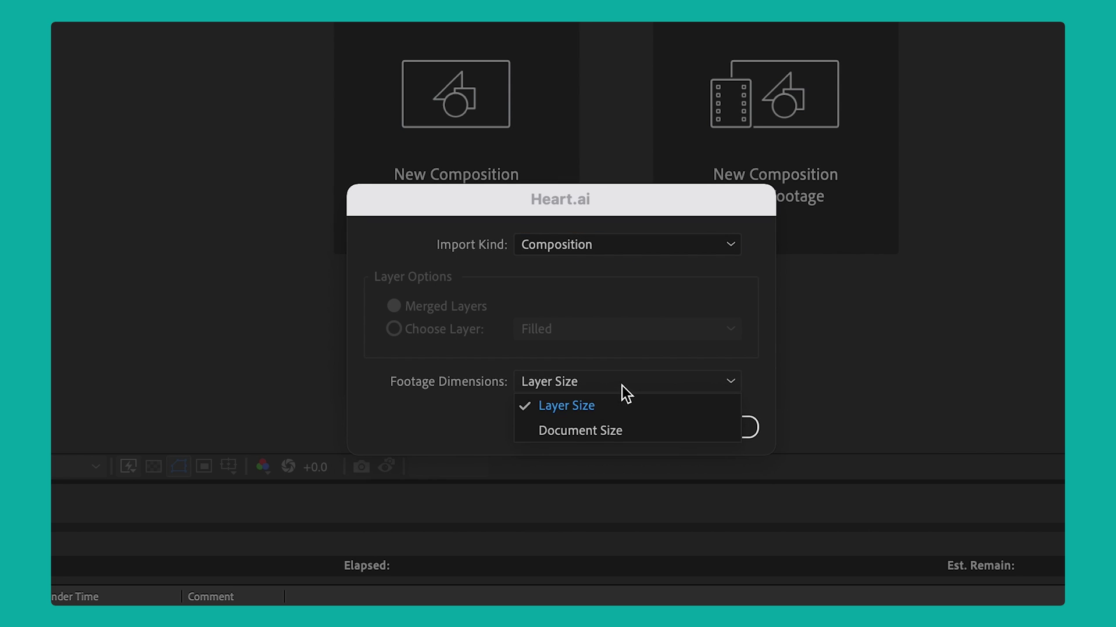
left_click(581, 410)
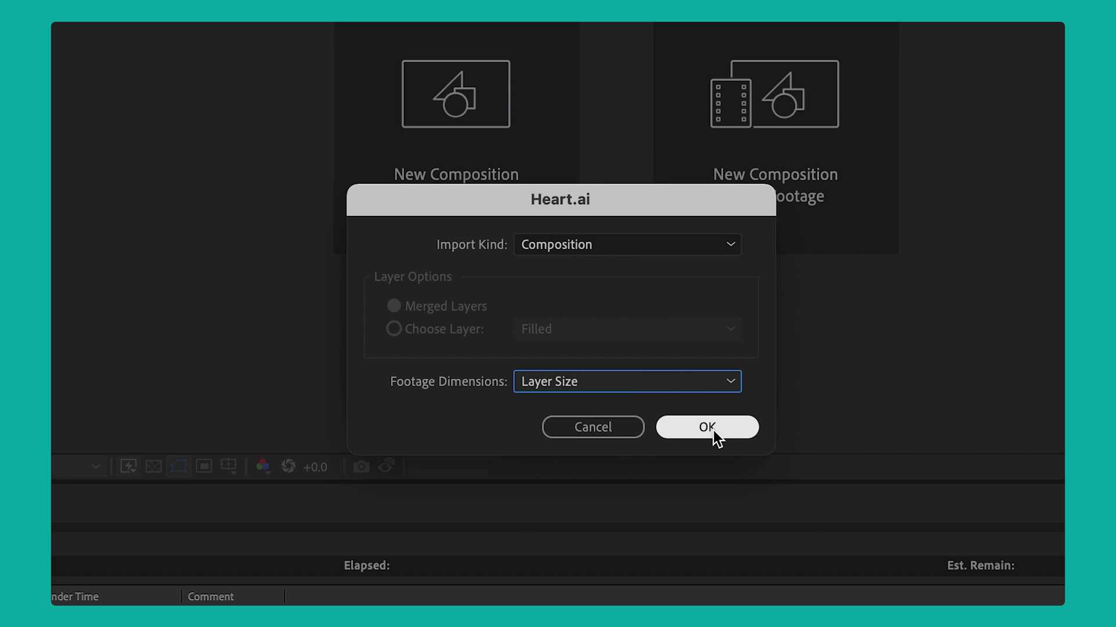
left_click(713, 430)
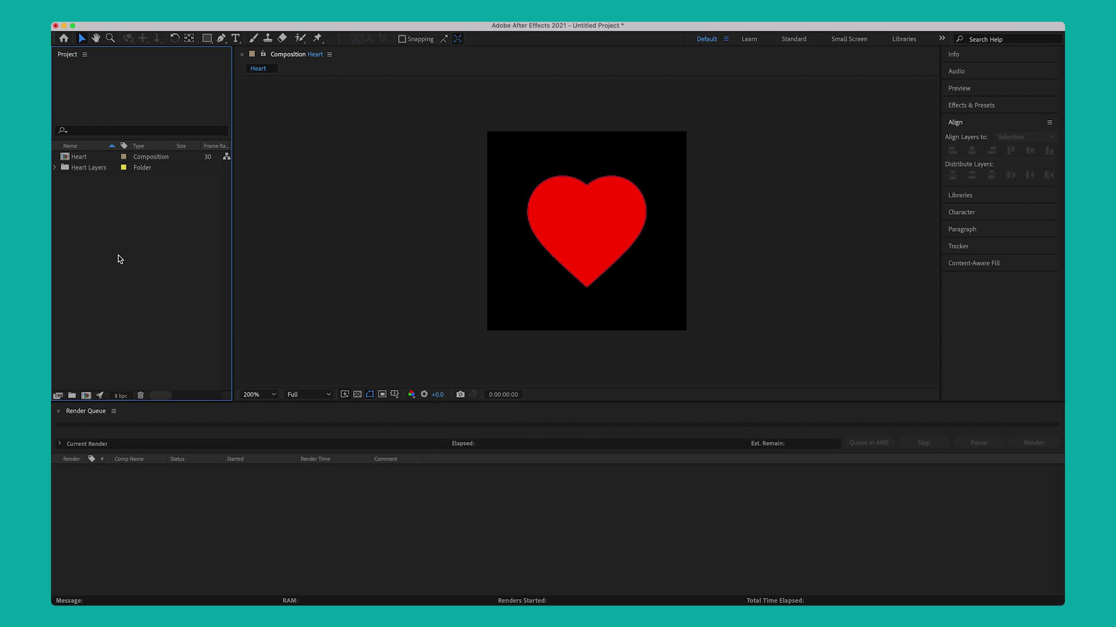
Open the Heart composition and create shapes from its two vector layers, Filled and Layer 3
key("period")
double_click(66, 158)
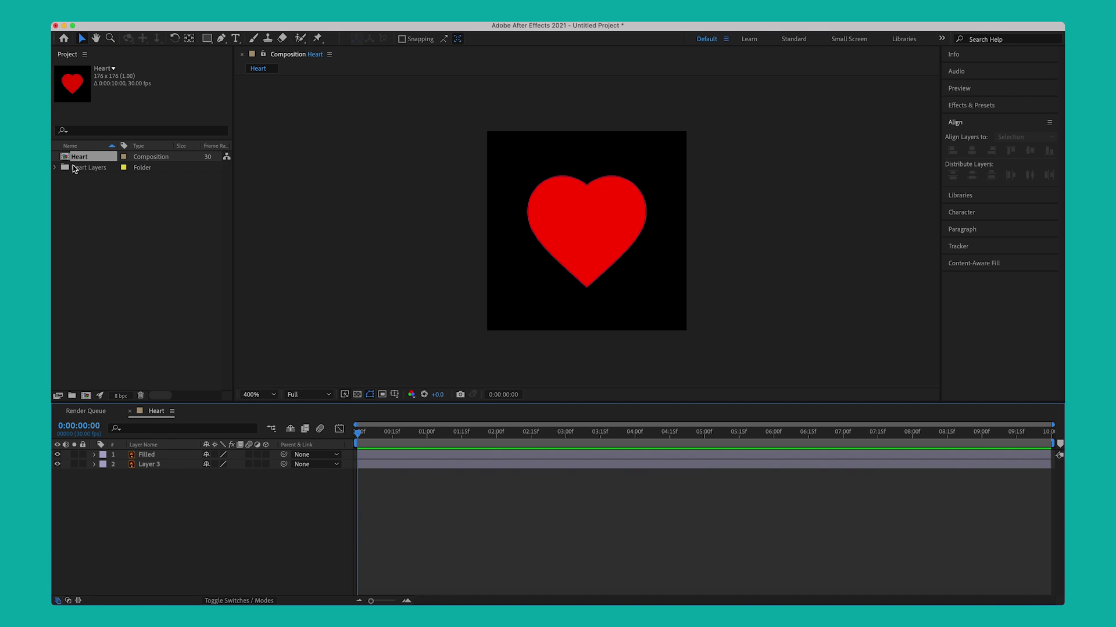
left_click(162, 456)
left_click(169, 464, "shift")
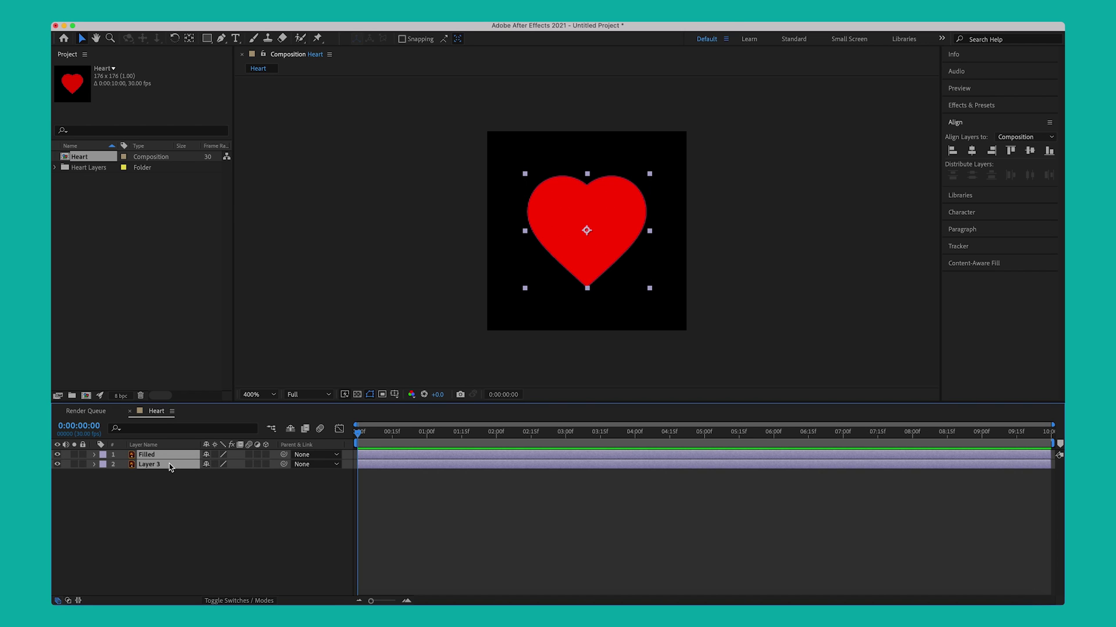
right_click(172, 460)
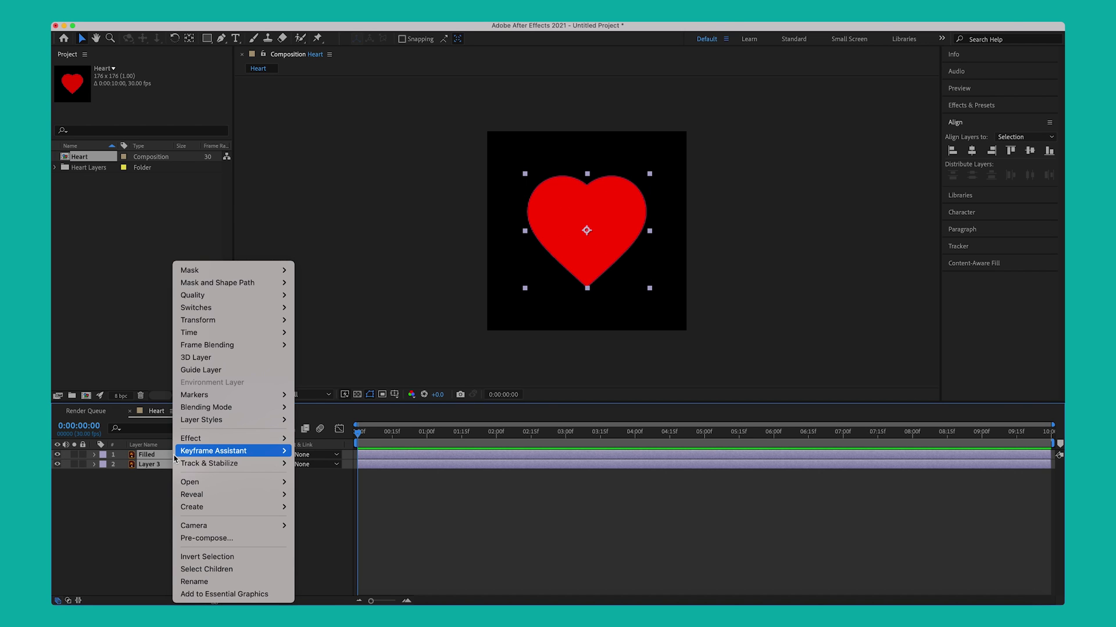
mouse_move(219, 508)
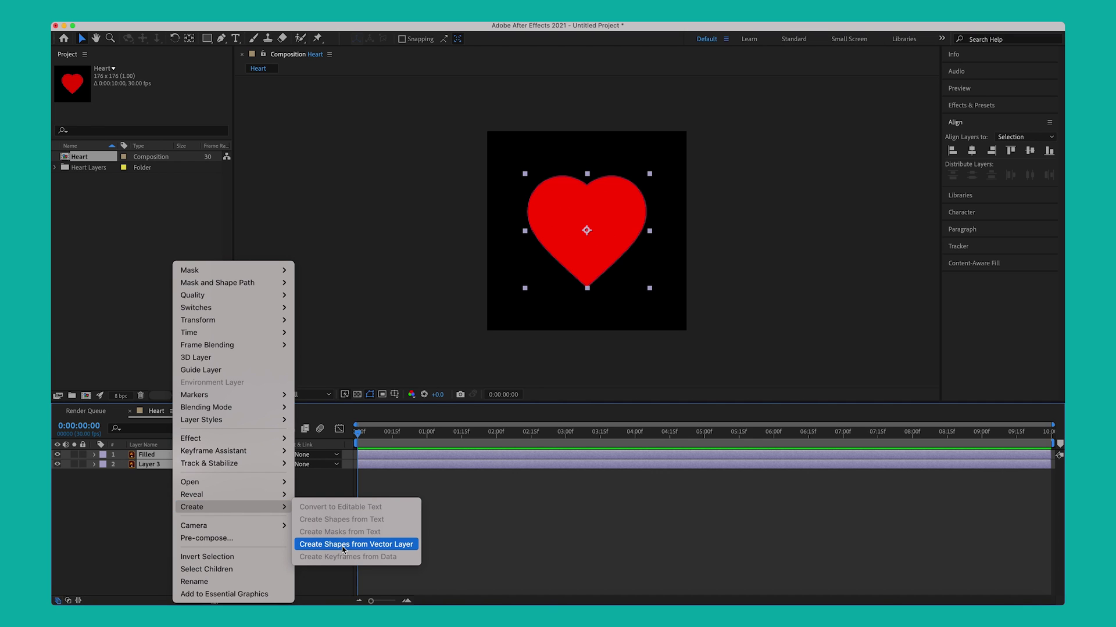
left_click(344, 549)
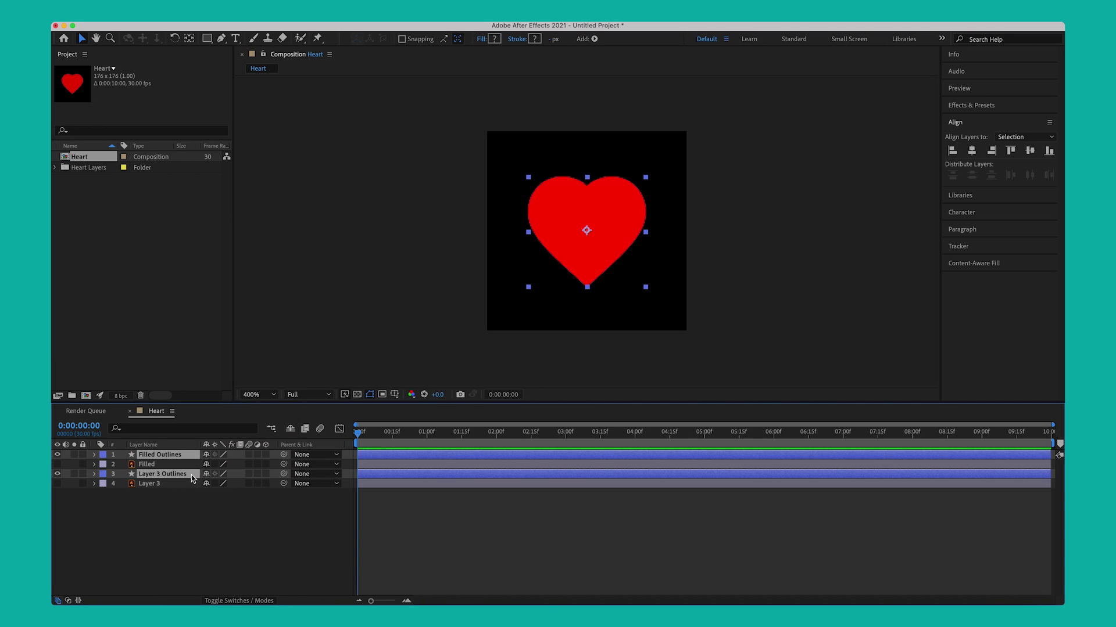
Delete the original Illustrator layers Filled and Layer 3, leaving only their outline shape layers
left_click(178, 465)
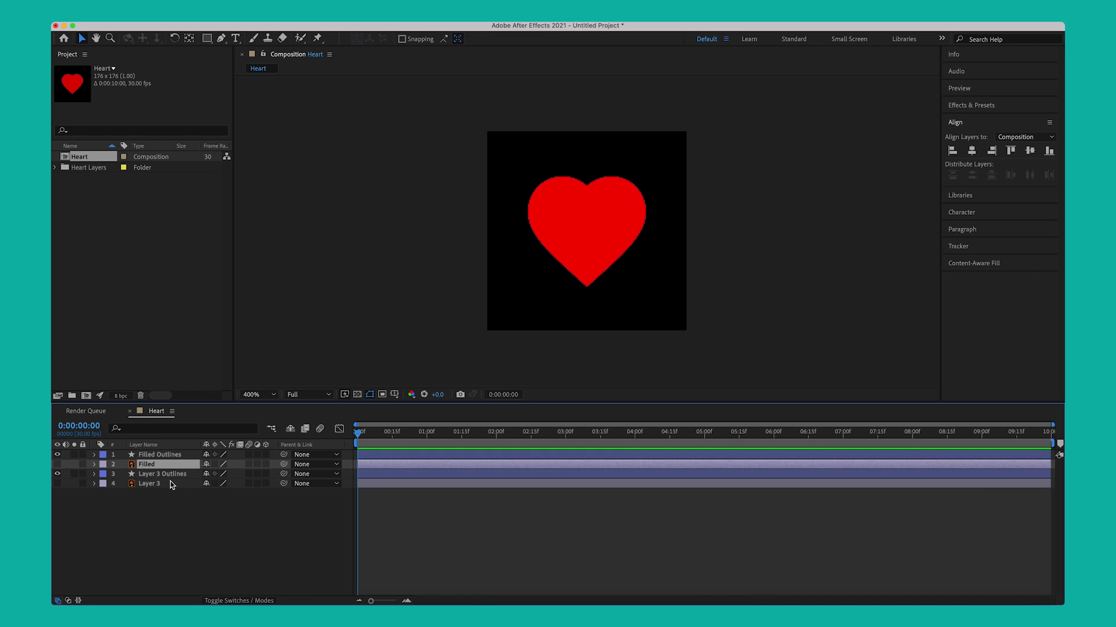
left_click(169, 483, "super")
key("Delete")
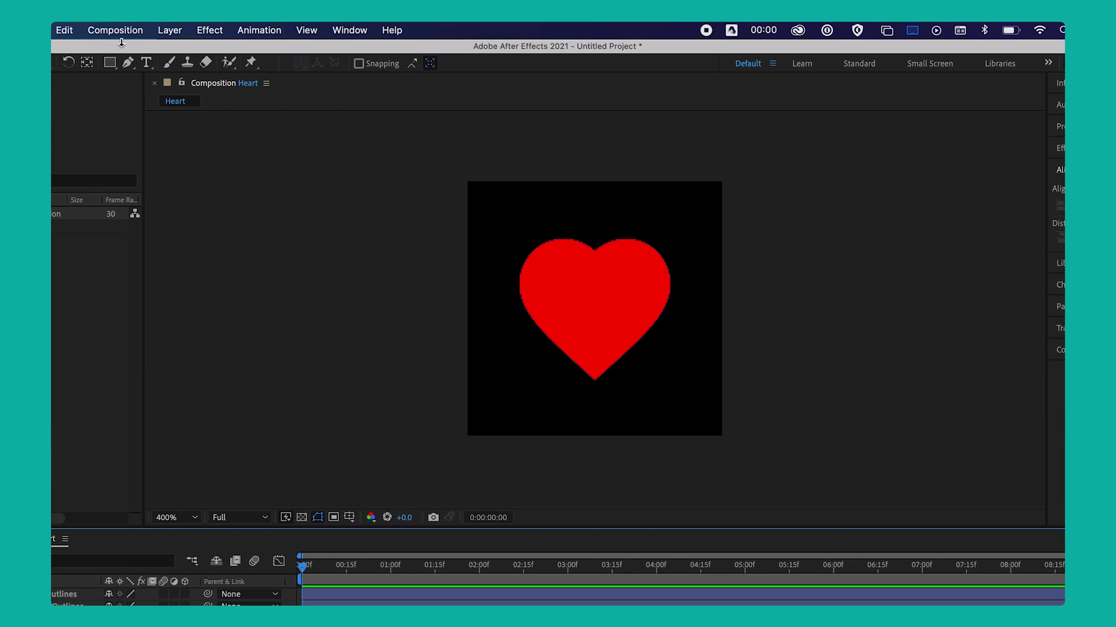
Set the Heart composition's background color to white in the composition settings
left_click(209, 14)
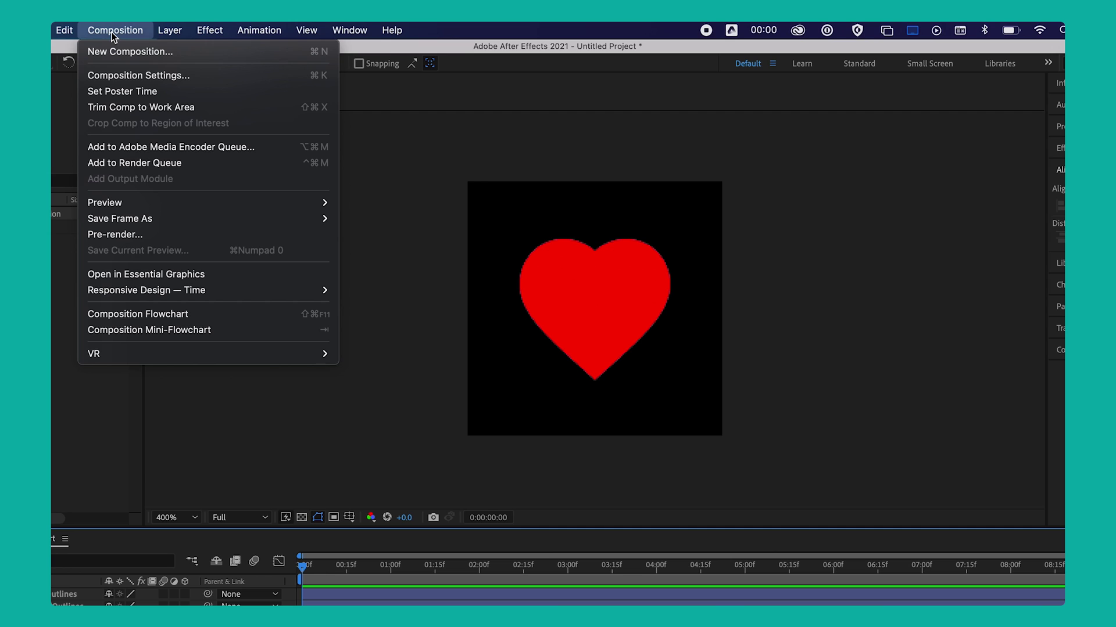
left_click(130, 77)
left_click(444, 501)
left_click(401, 379)
left_click_drag(401, 379, 378, 319)
left_click(702, 331)
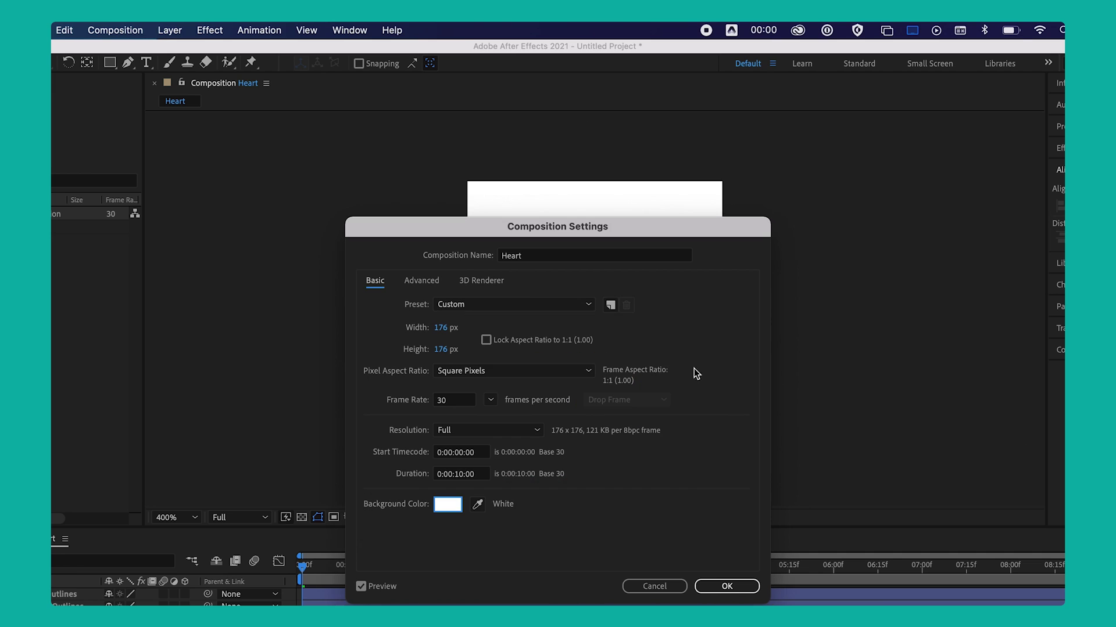
left_click(721, 586)
Rename the Filled Outlines layer as Filled and the Layer 3 Outlines layer as Empty
left_click(169, 456)
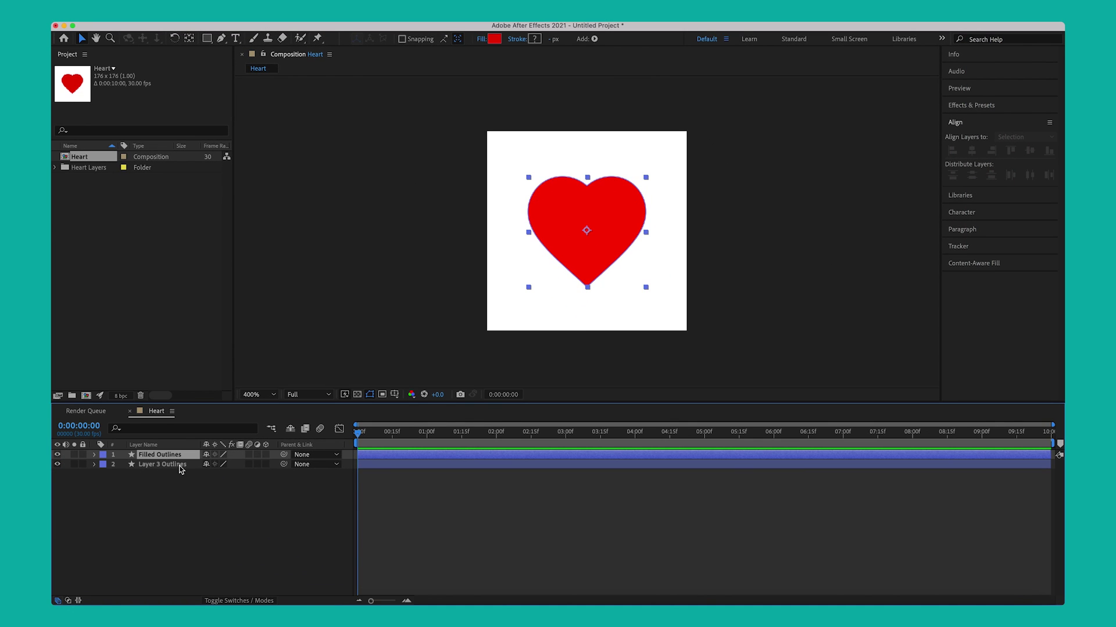
key("Return")
type("Fi")
key("Return")
left_click(175, 464)
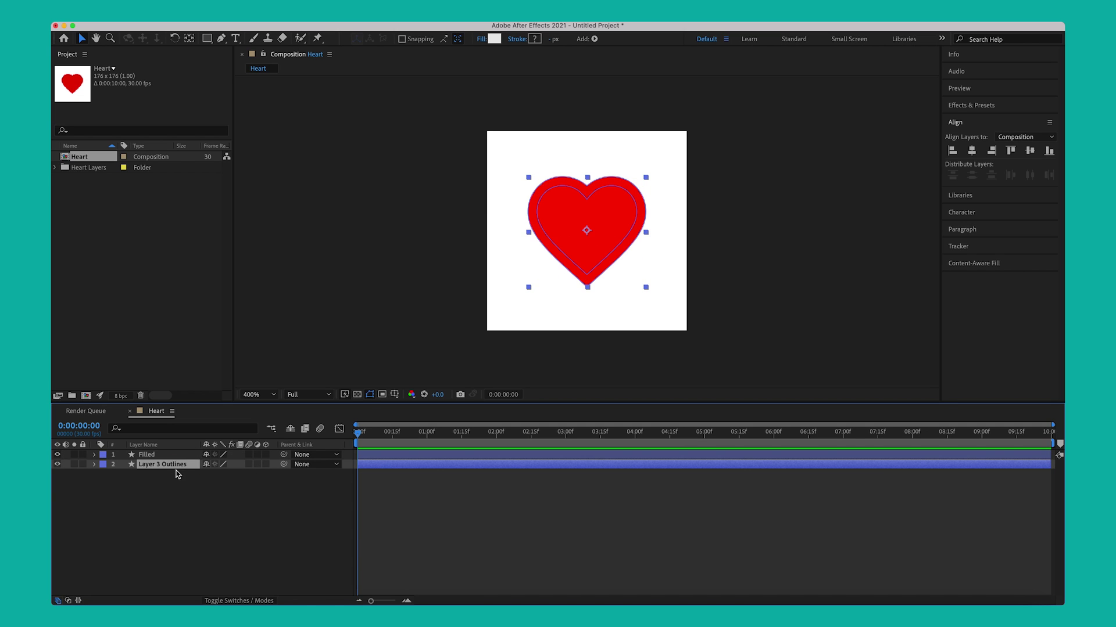
key("Return")
type("Em")
key("Return")
left_click(210, 503)
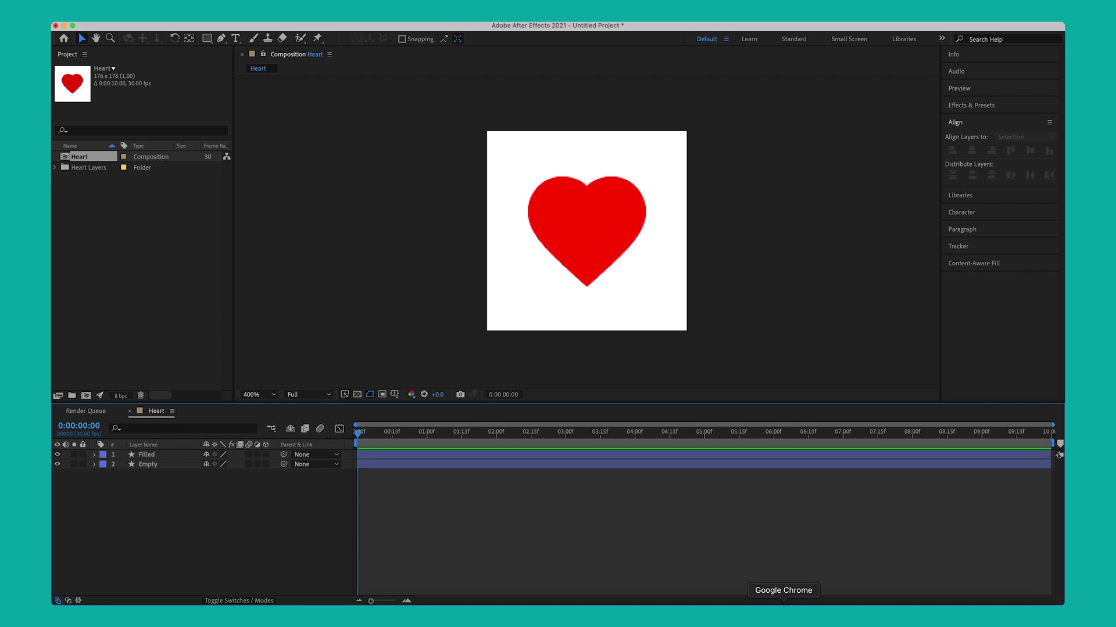
Switch to Chrome and examine the Supported After Effects Features table in Airbnb's Lottie documentation
left_click(783, 615)
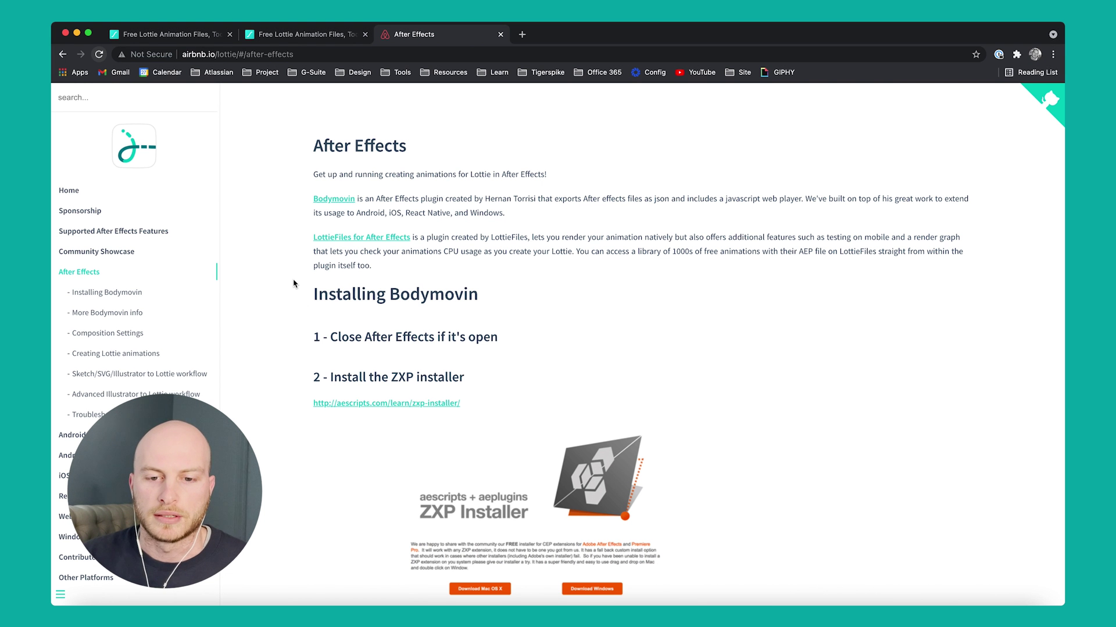
left_click(78, 233)
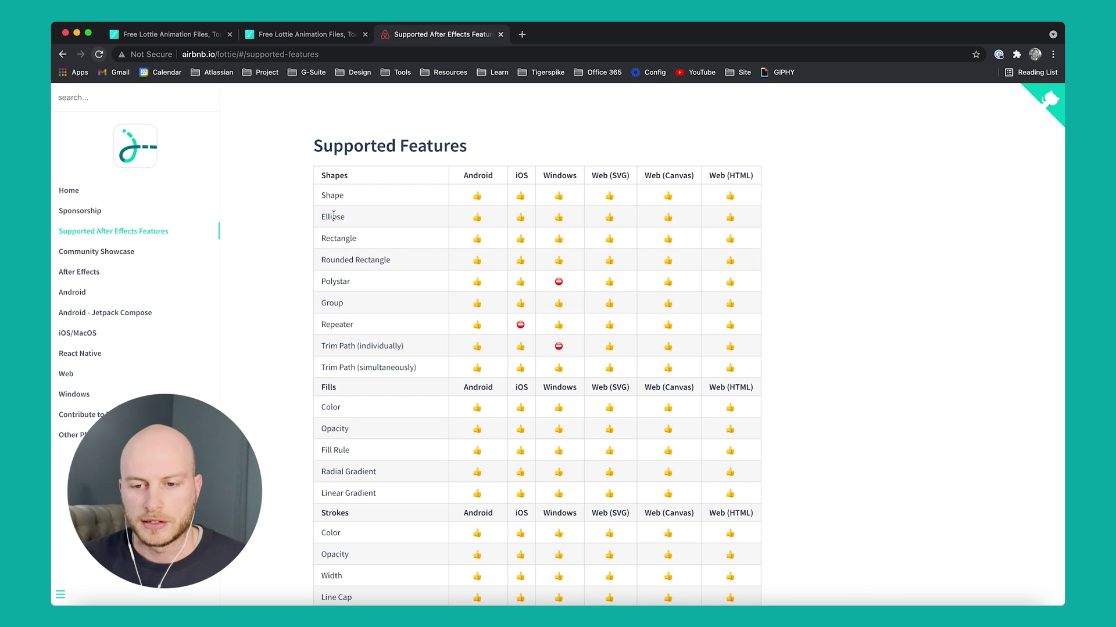
scroll(307, 237, "down", 6)
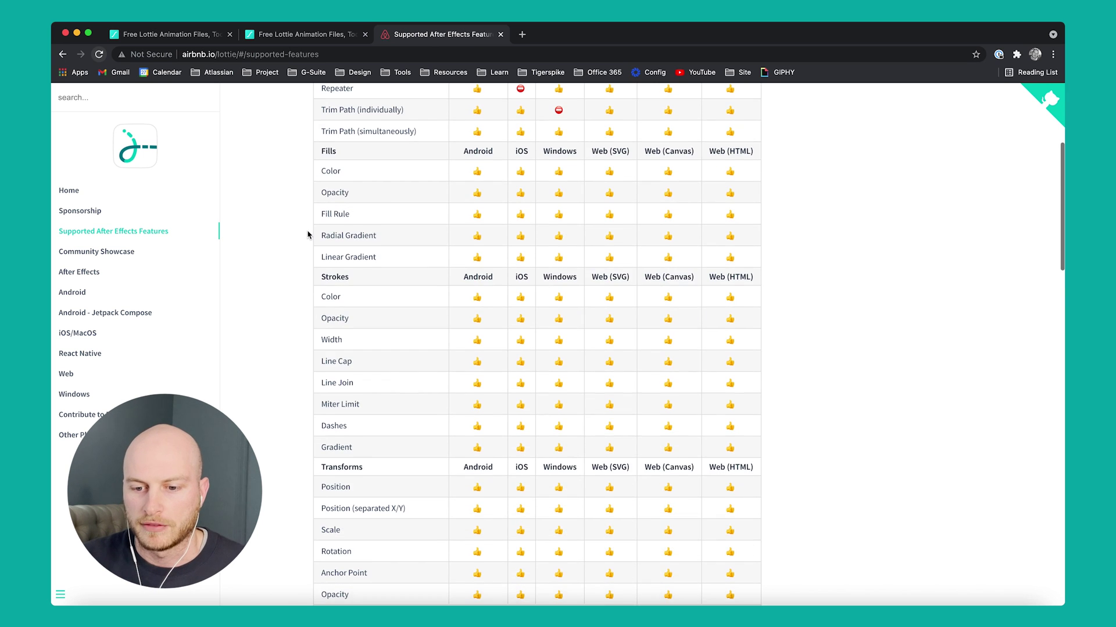
scroll(306, 237, "down", 2)
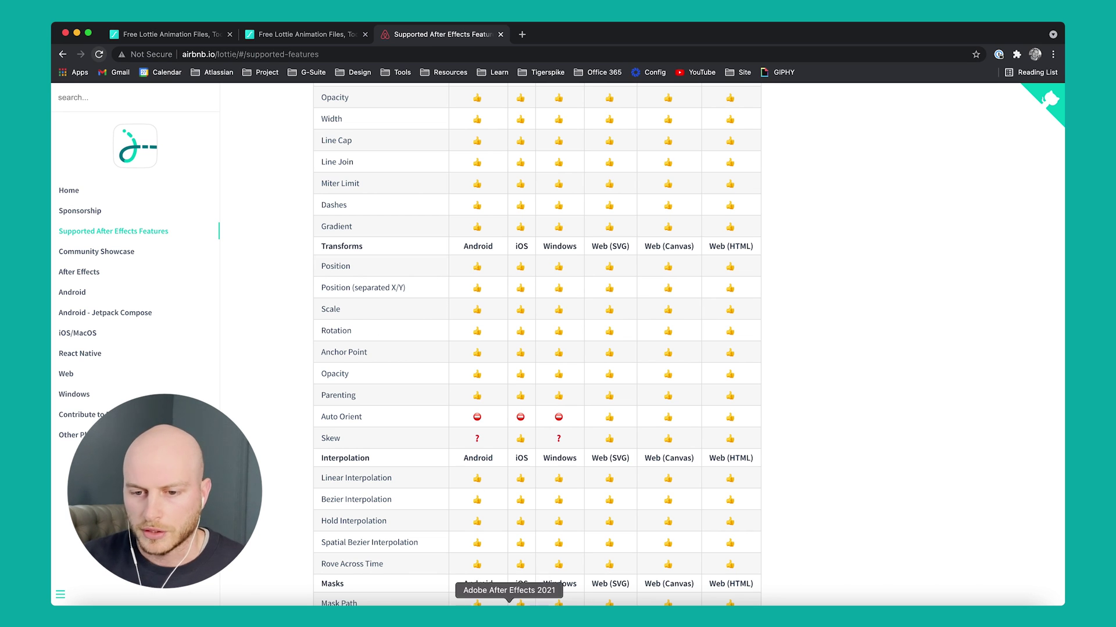
Switch back to After Effects and examine the Empty layer's Transform properties
left_click(509, 604)
left_click(95, 464)
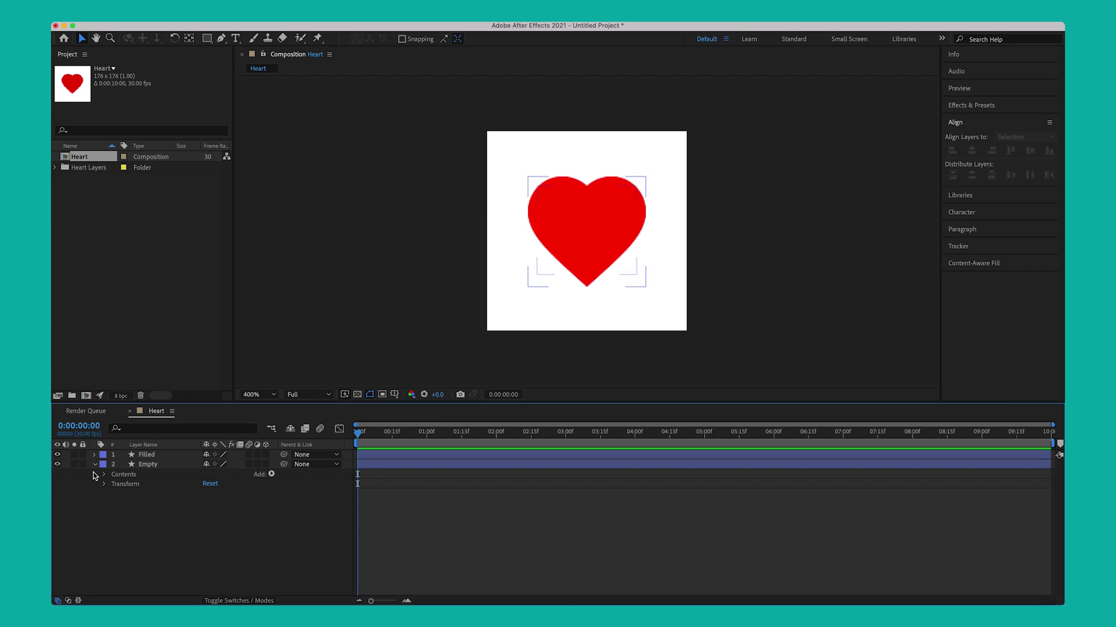
left_click(104, 484)
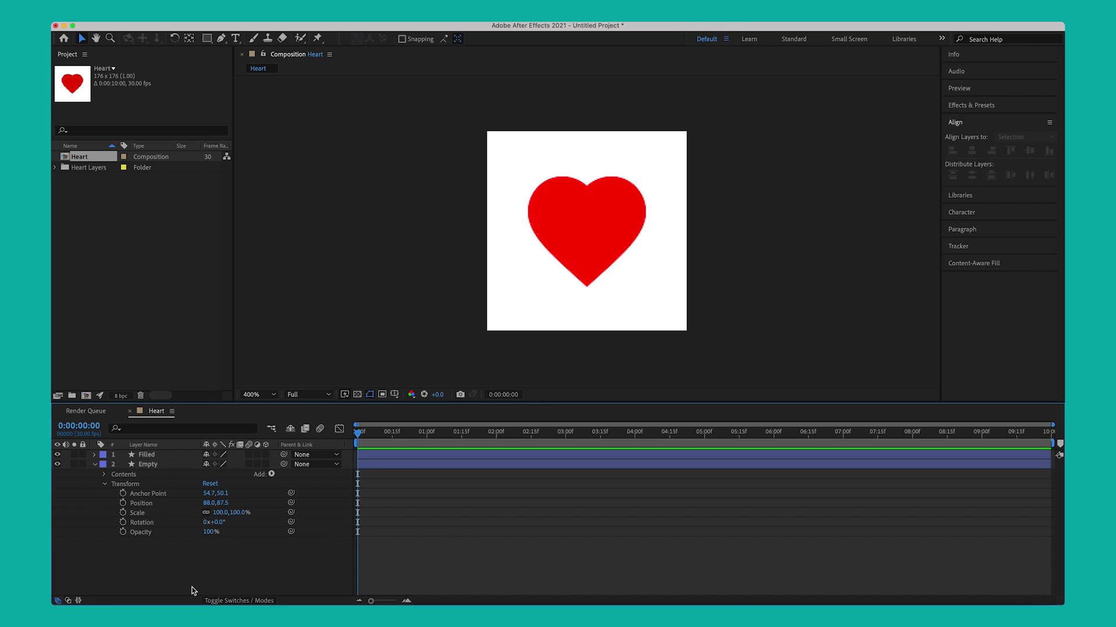
left_click(94, 464)
Show the Empty layer's Opacity, Position, Rotation and Scale properties one at a time
left_click(175, 464)
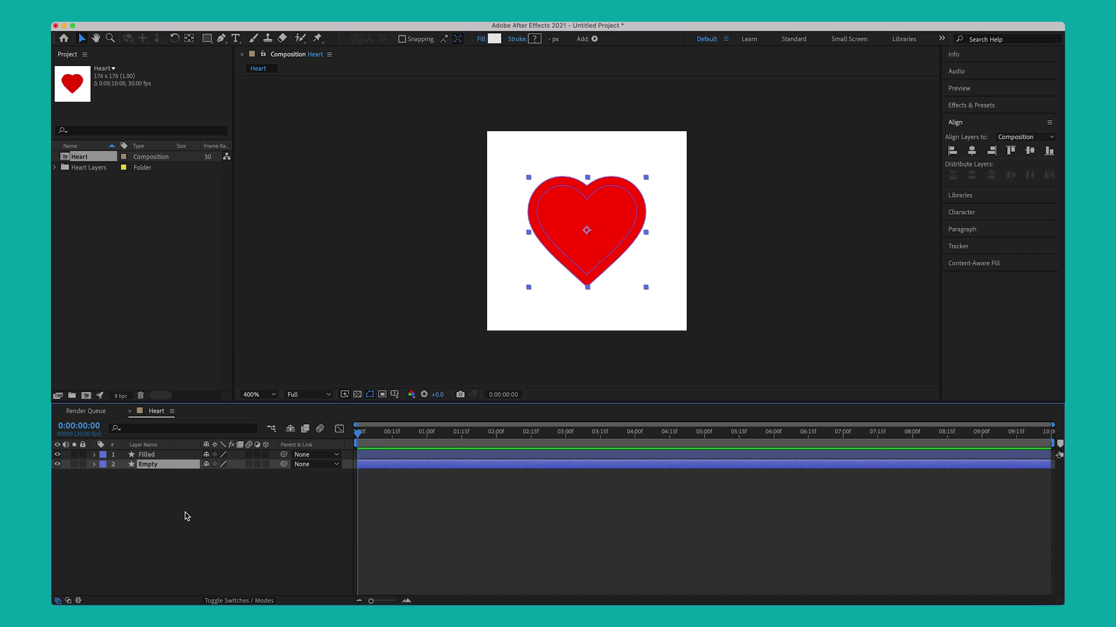
key("t")
key("p")
key("r")
key("s")
left_click(180, 500)
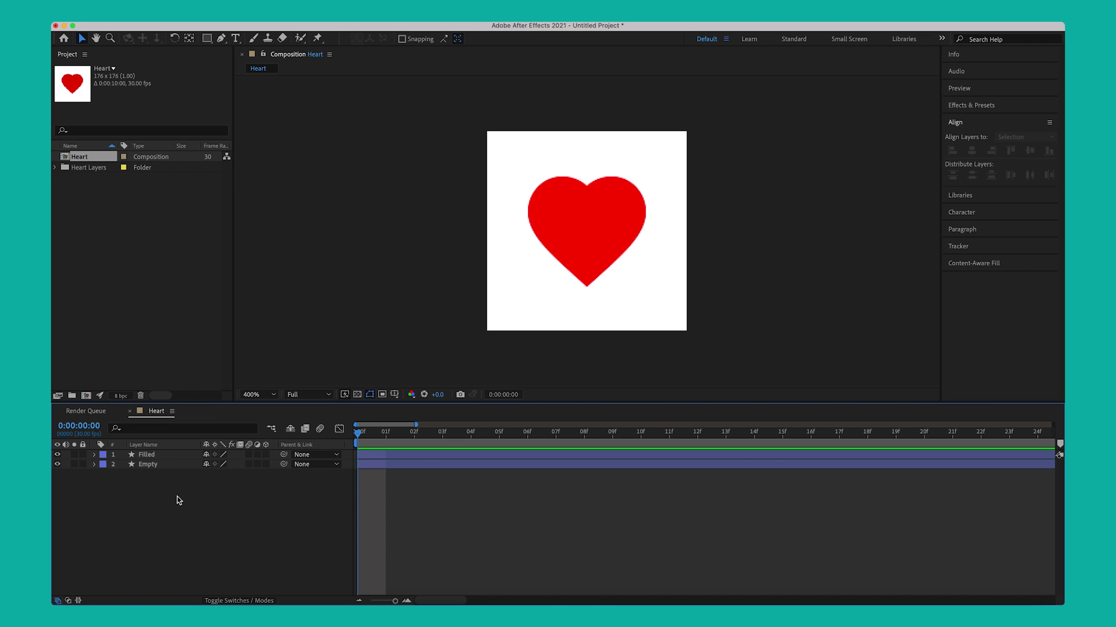
Reveal Scale on the Filled and Empty layers and add starting Scale keyframes to both at frame 0
left_click(190, 465)
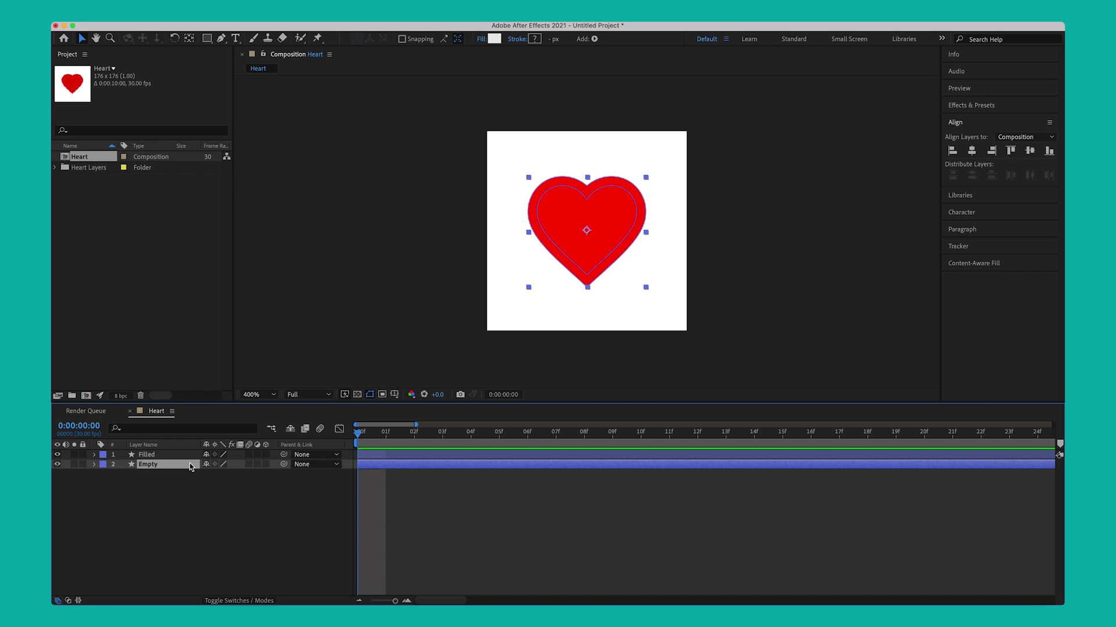
key("super+a")
key("s")
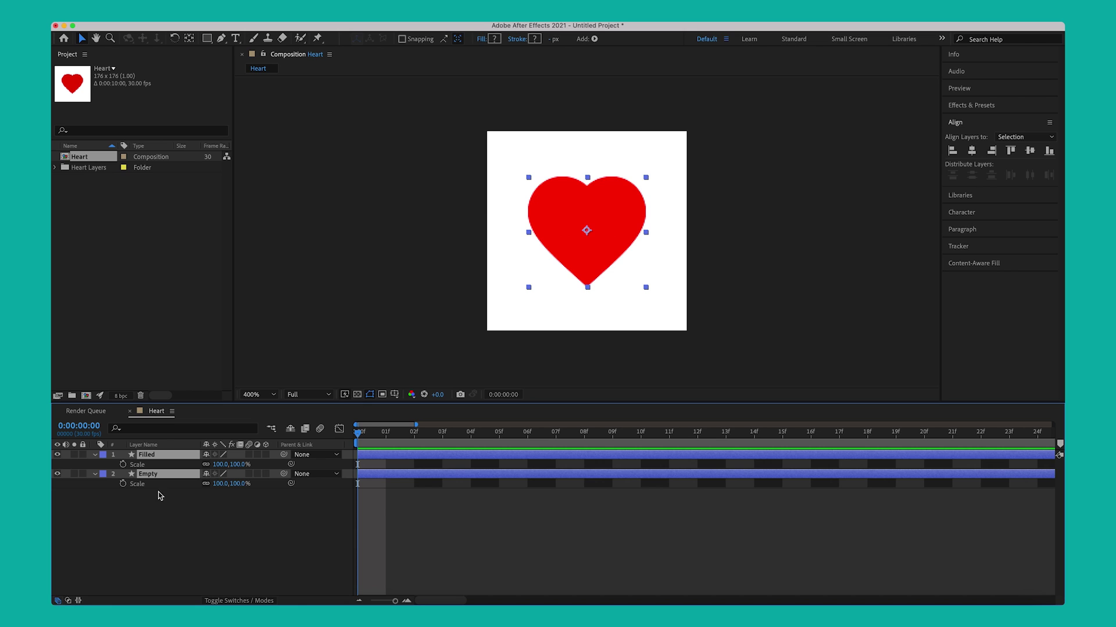
left_click(122, 484)
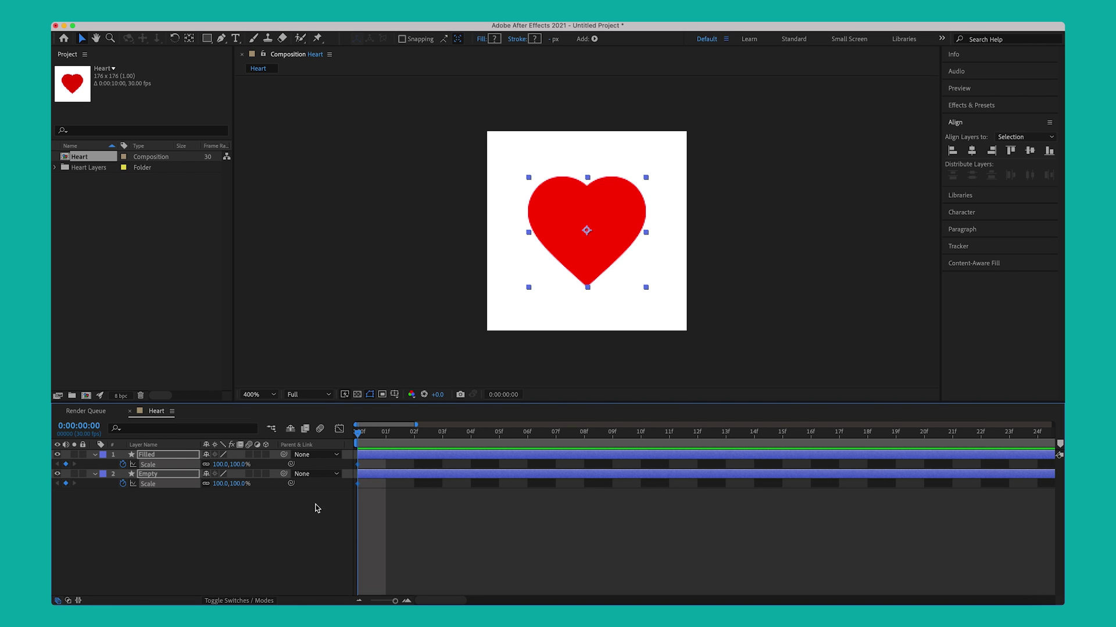
left_click(227, 517)
Add starting Opacity keyframes to the Filled and Empty layers at frame 0 and show Scale alongside Opacity
left_click(184, 474)
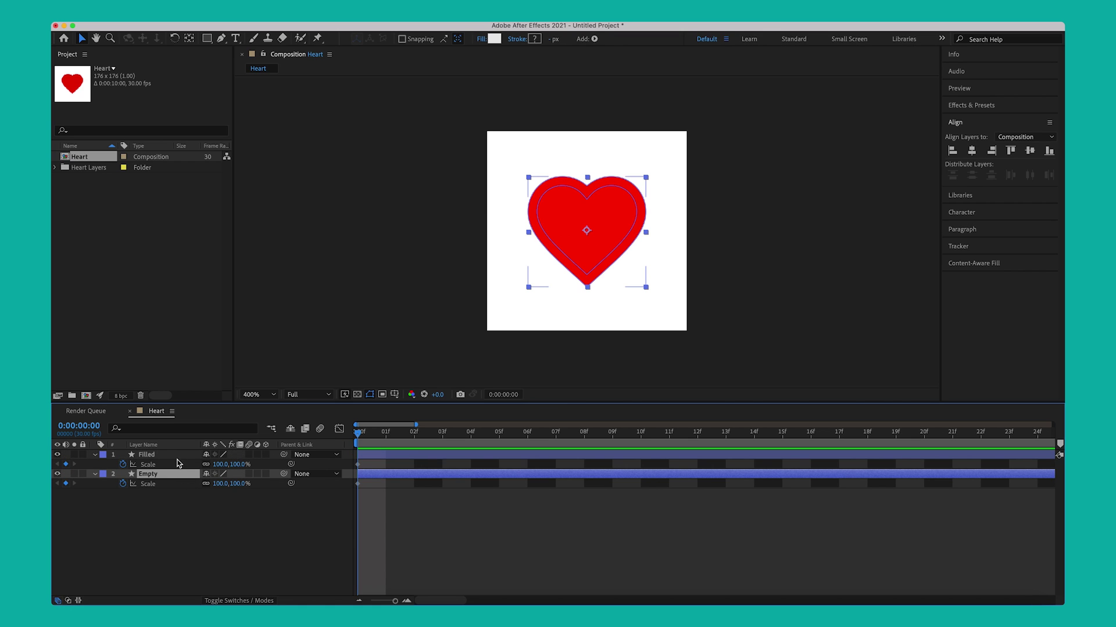
left_click(169, 456, "shift")
key("t")
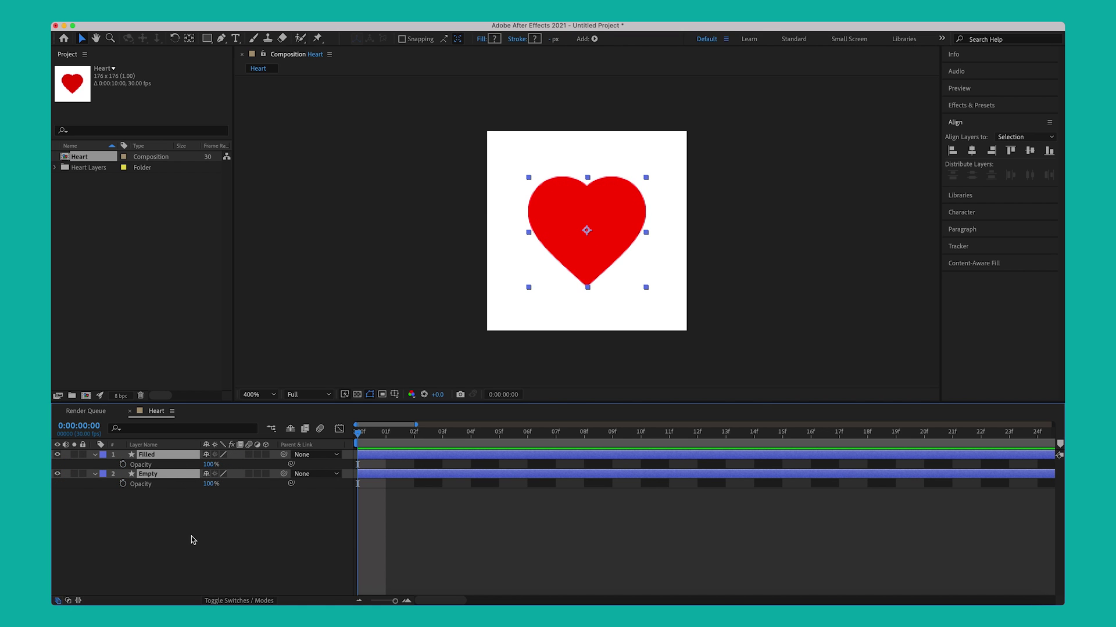
left_click(123, 484)
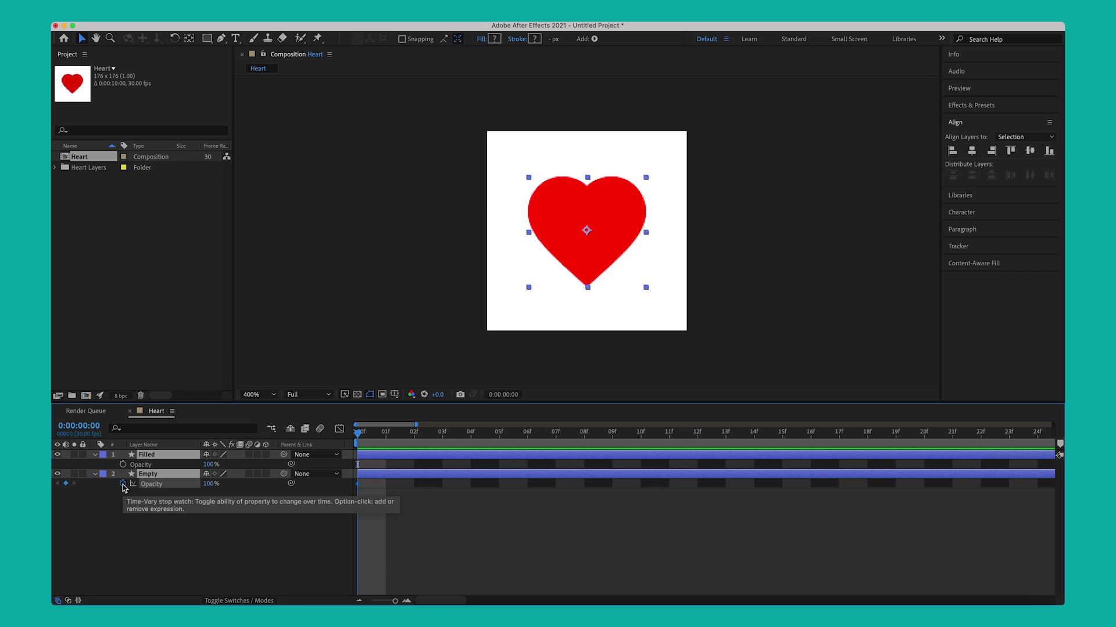
left_click(301, 524)
key("shift+s")
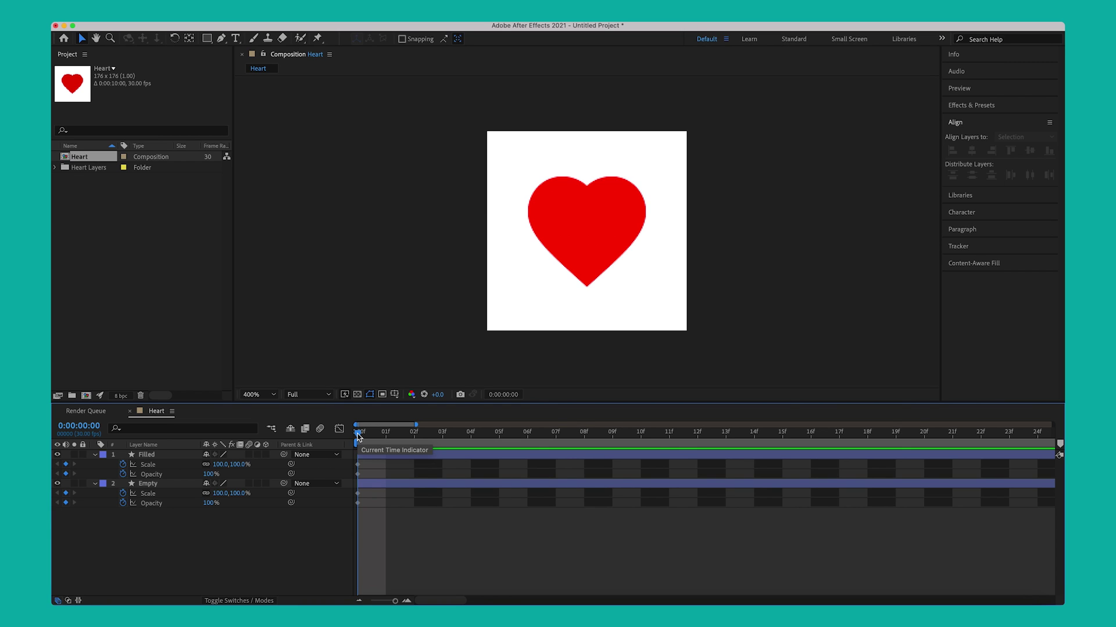
Add Scale keyframes at the current 100% size to the Filled and Empty layers at 0:00:00:10
left_click_drag(358, 437, 647, 438)
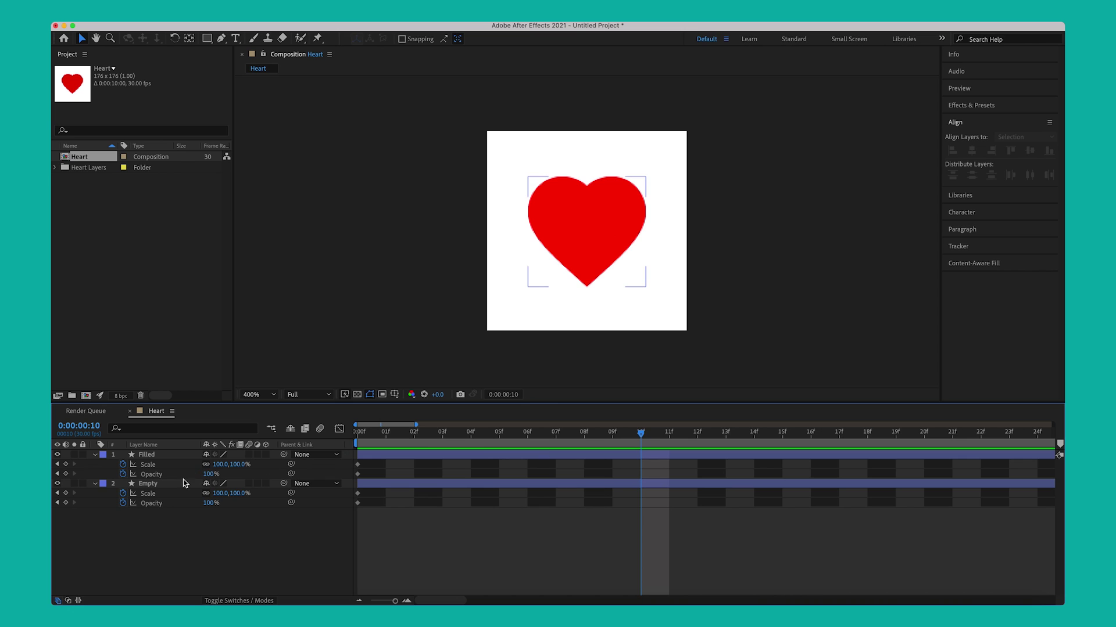
left_click(66, 465)
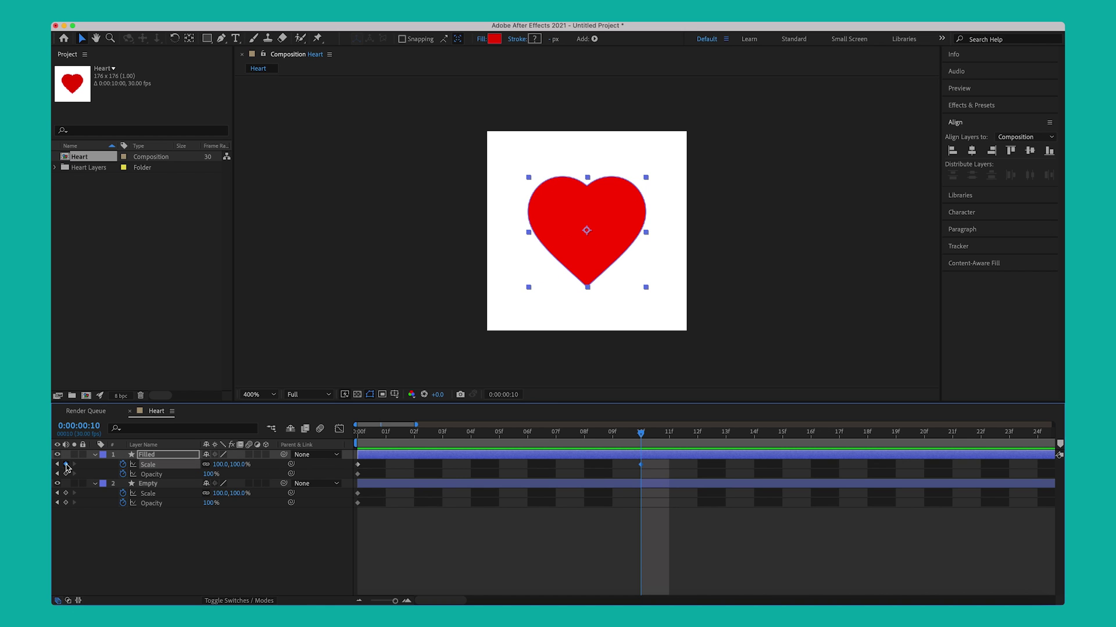
left_click(66, 493)
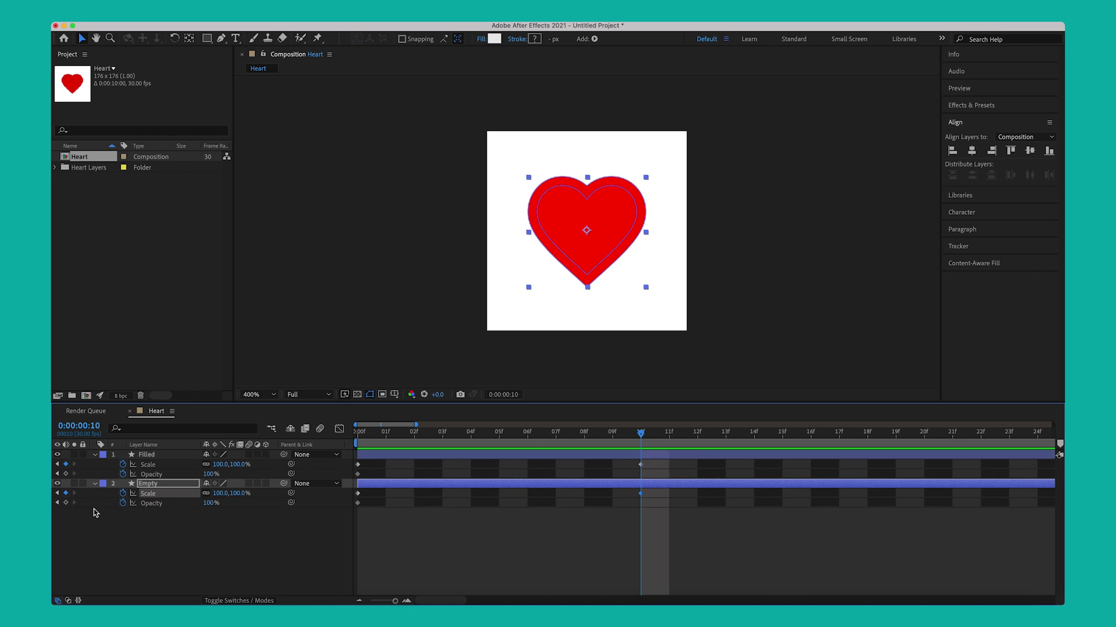
Set the Scale of both the Filled and Empty layers to 80% at 0:00:00:14
left_click_drag(640, 437, 754, 434)
left_click(218, 465)
type("80")
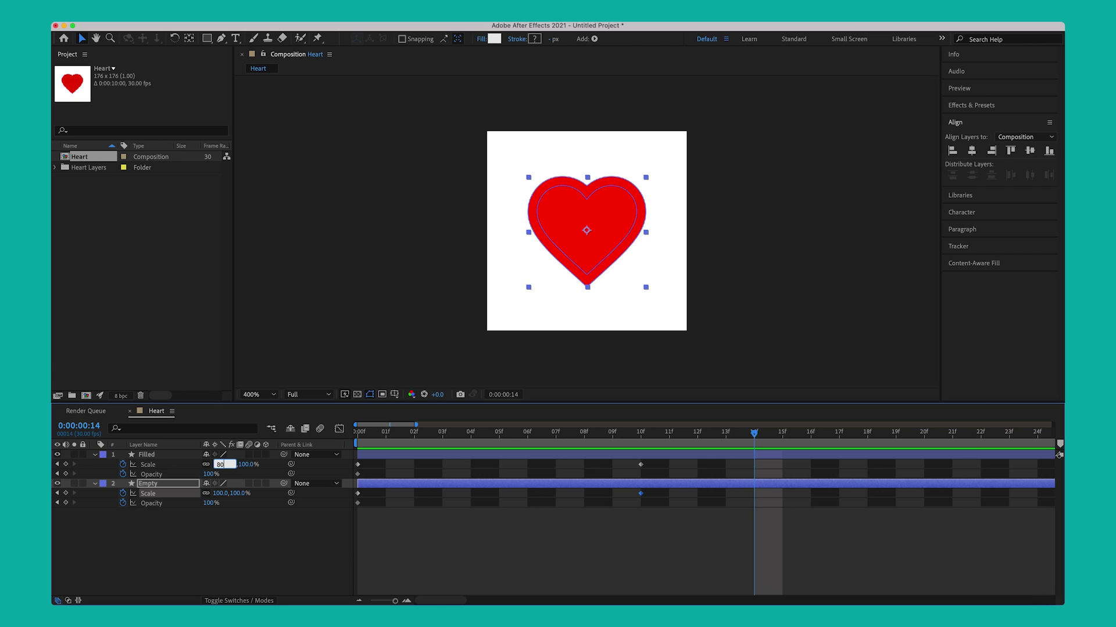
key("Return")
left_click(220, 494)
type("8")
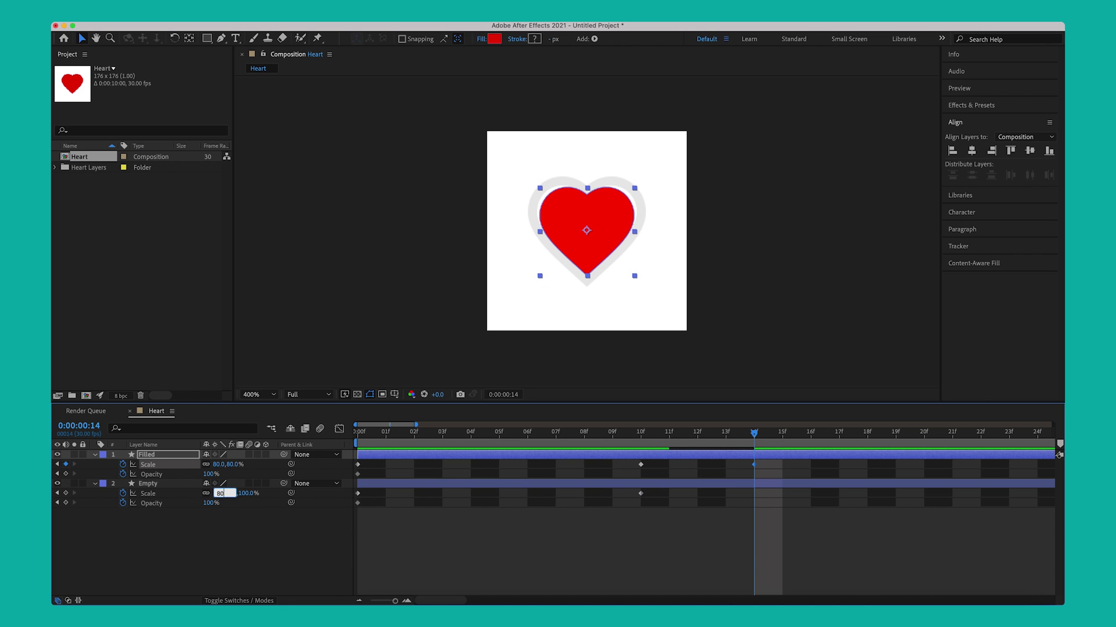
type("0")
key("Return")
Set the Scale of both the Filled and Empty layers to 120% at 0:00:00:19
left_click_drag(756, 435, 896, 436)
left_click(215, 465)
type("120")
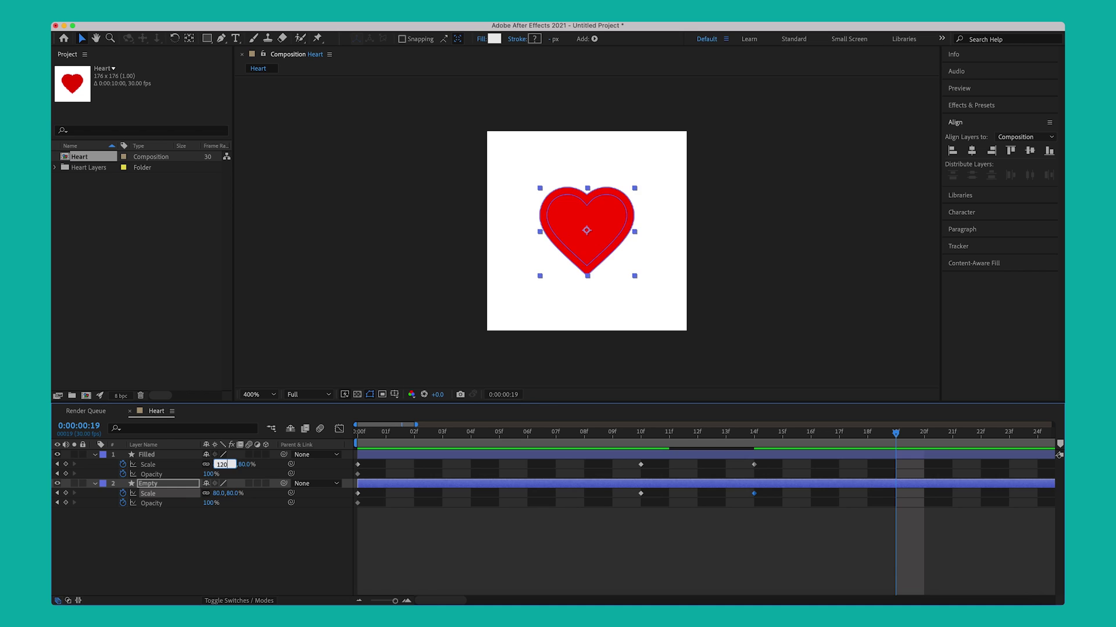
key("Return")
left_click(220, 494)
type("120")
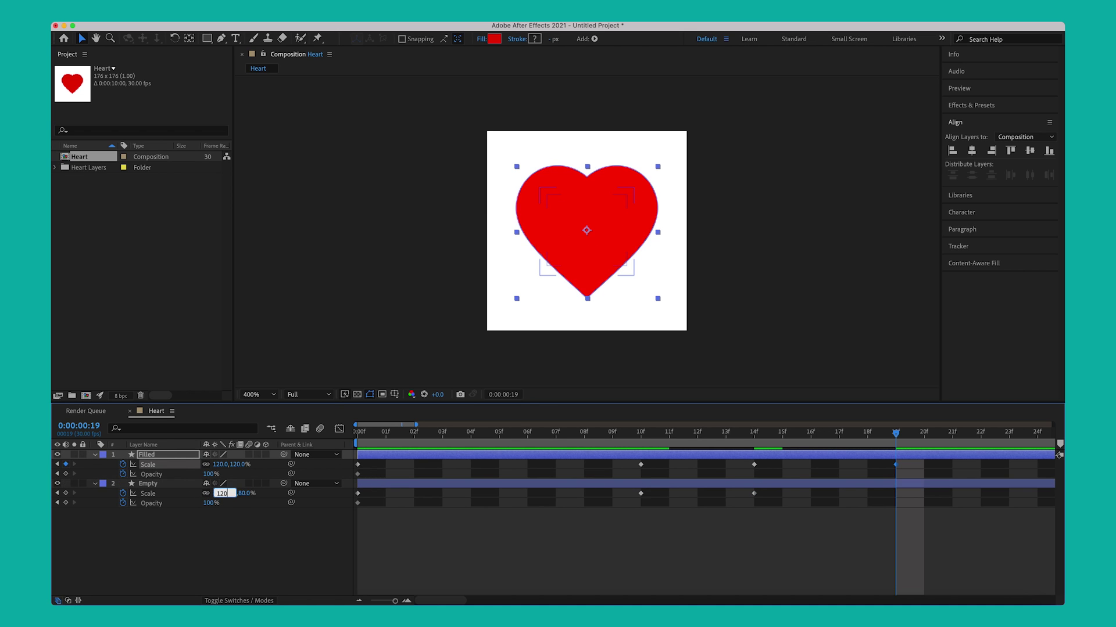
key("Return")
Set the Scale of both the Filled and Empty layers to 100% at 0:00:00:23
left_click_drag(896, 433, 1010, 436)
left_click(226, 468)
type("100")
key("Return")
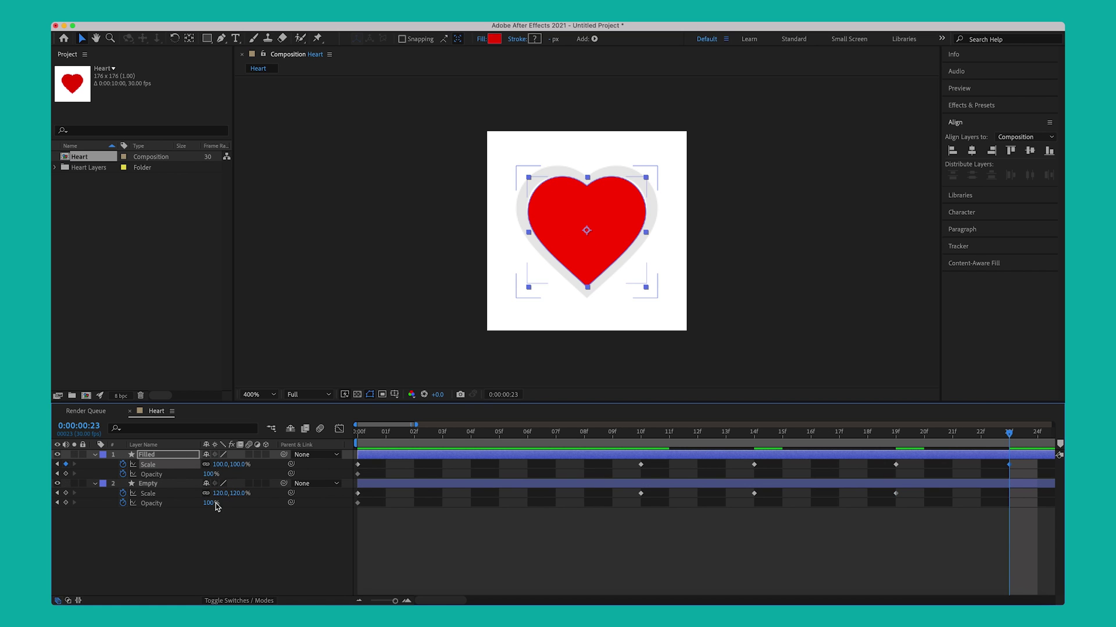
left_click(220, 493)
type("100")
key("Return")
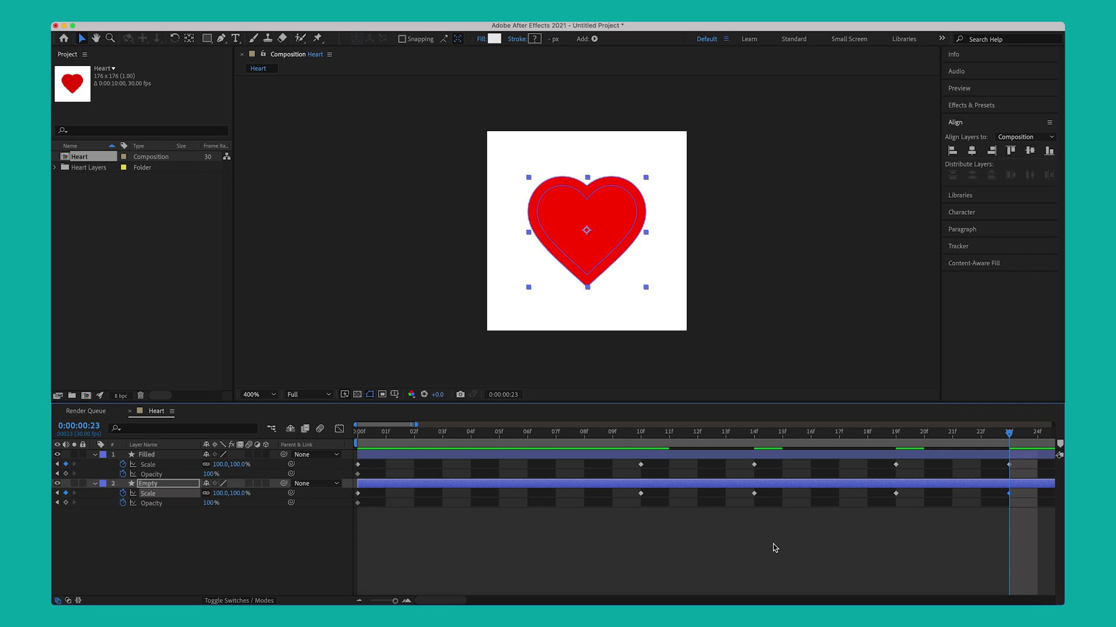
Set the Filled layer's Opacity to 0% at 0:00:00:13, one frame before the 80% Scale keyframe
left_click(755, 433)
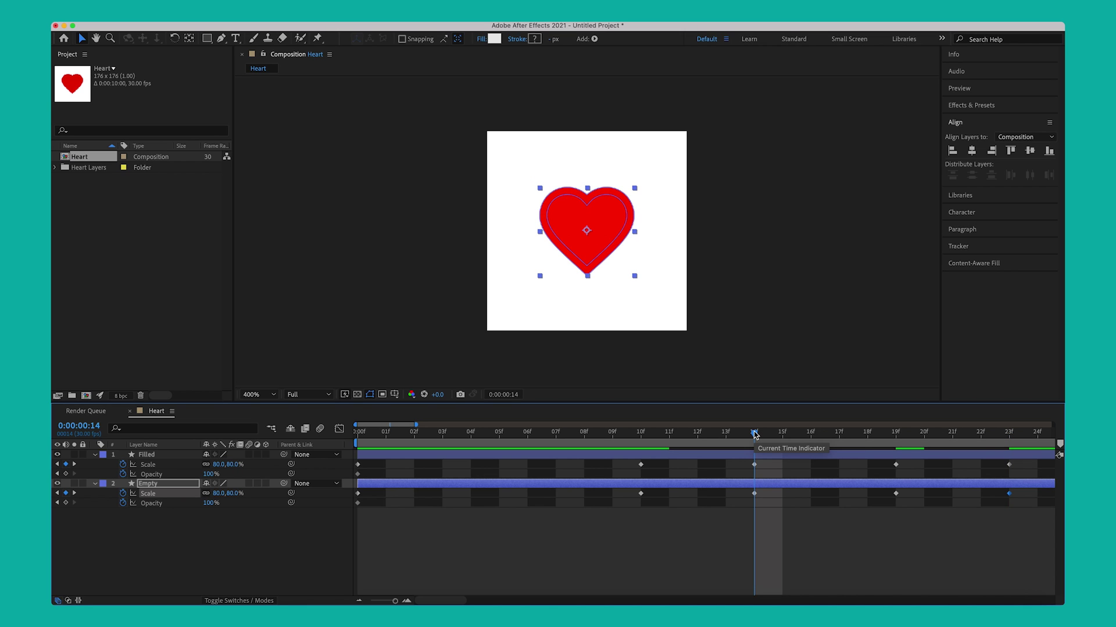
key("Page_Up")
key("period")
left_click(210, 474)
type("0")
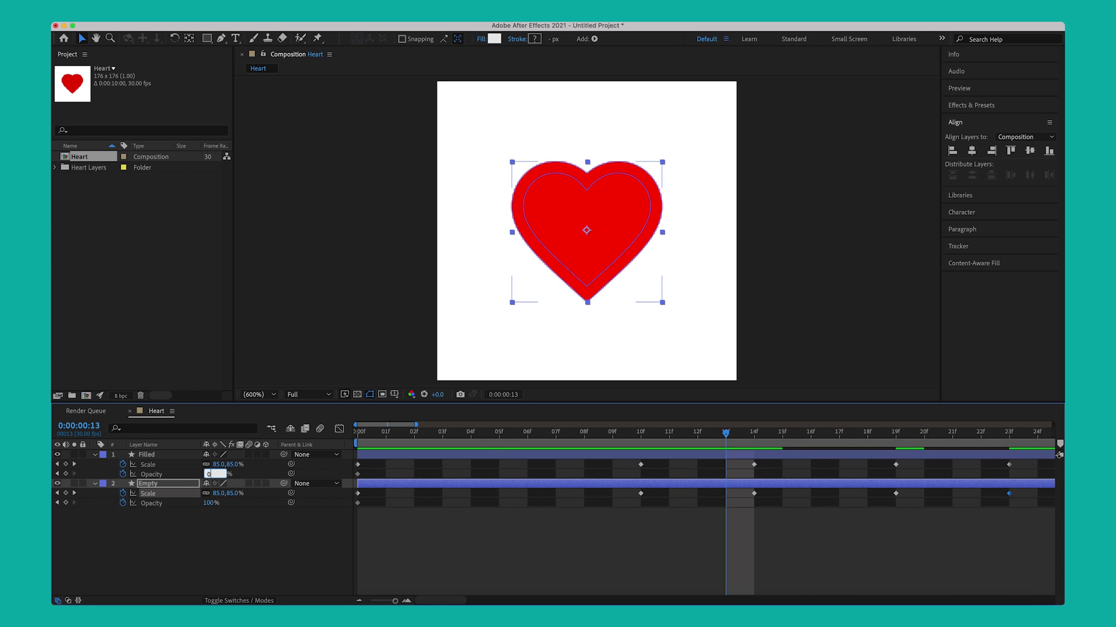
key("Return")
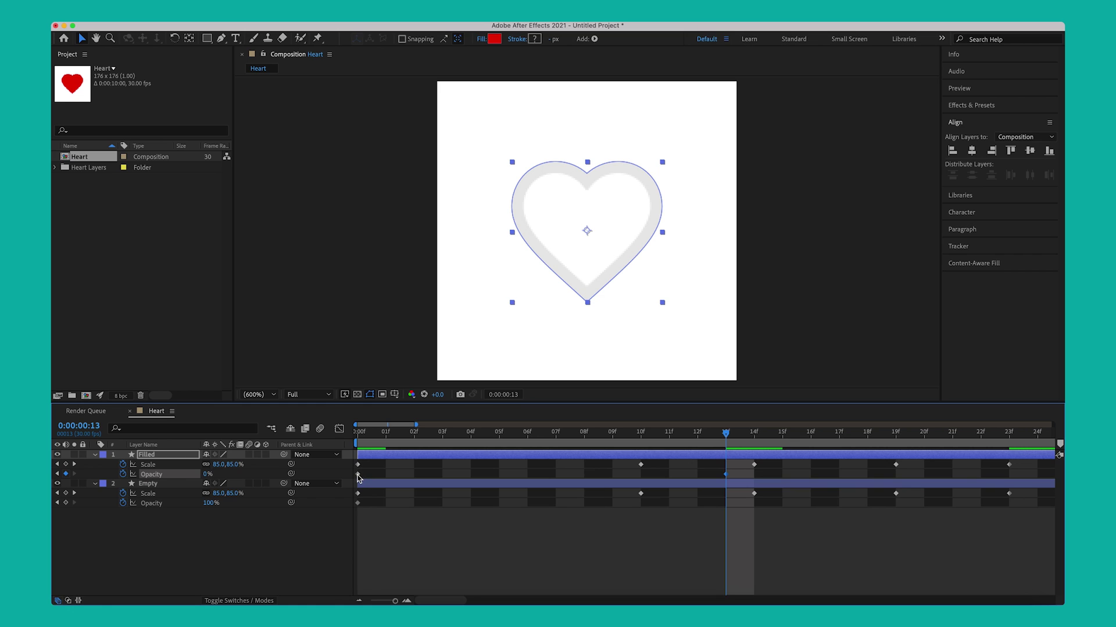
Delete the Filled layer's starting Opacity keyframe at frame 0
key("Home")
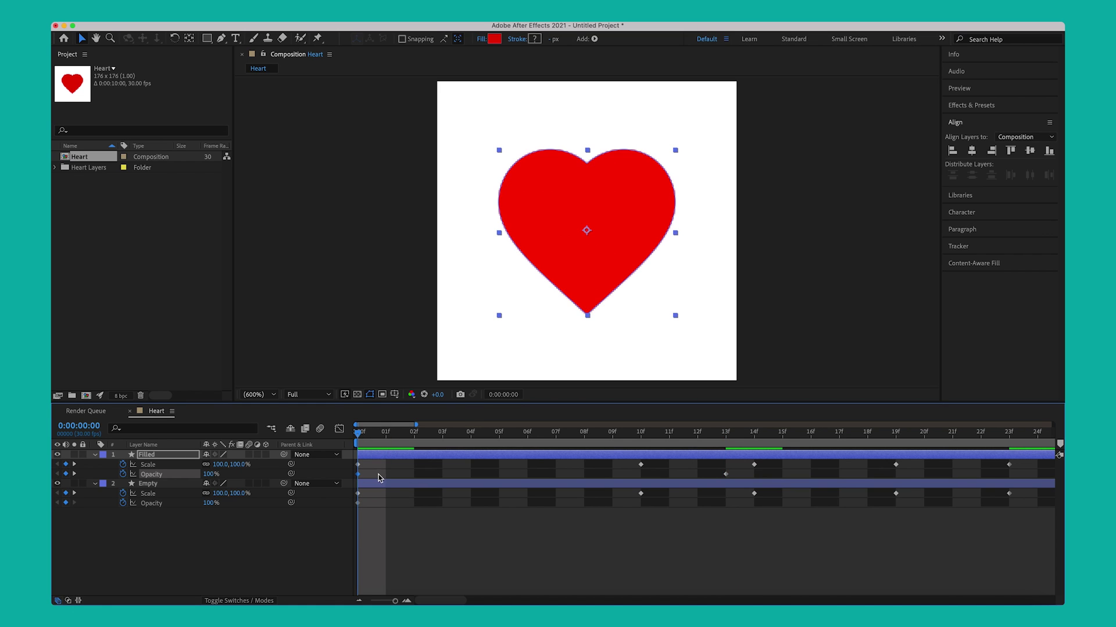
left_click(358, 474)
key("Delete")
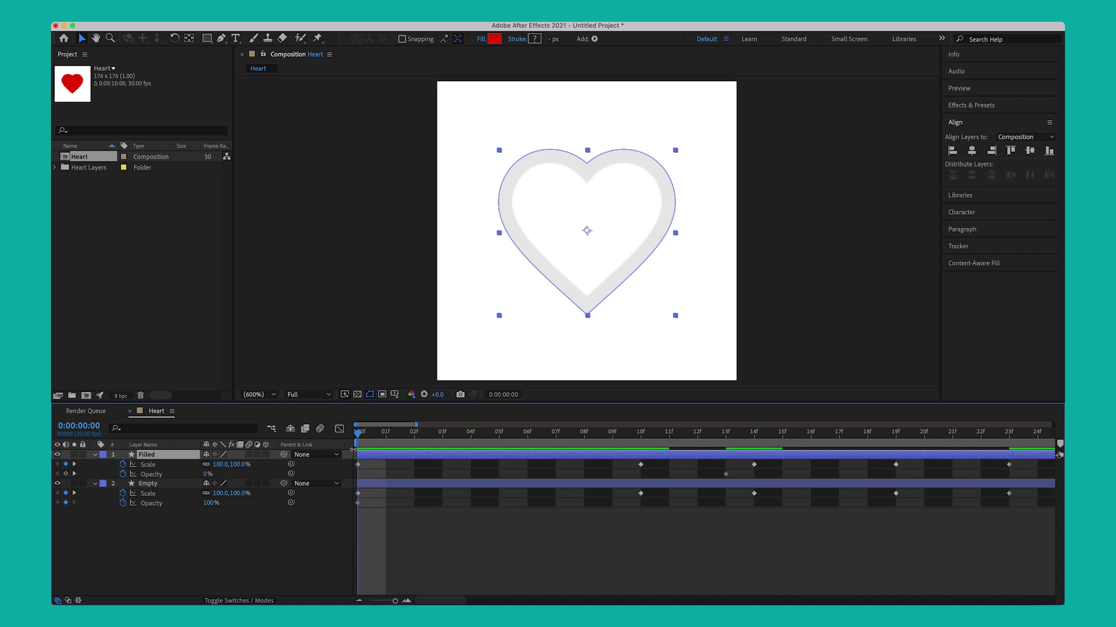
Set the Filled layer's Opacity to 100% at 0:00:00:14
left_click_drag(358, 437, 749, 450)
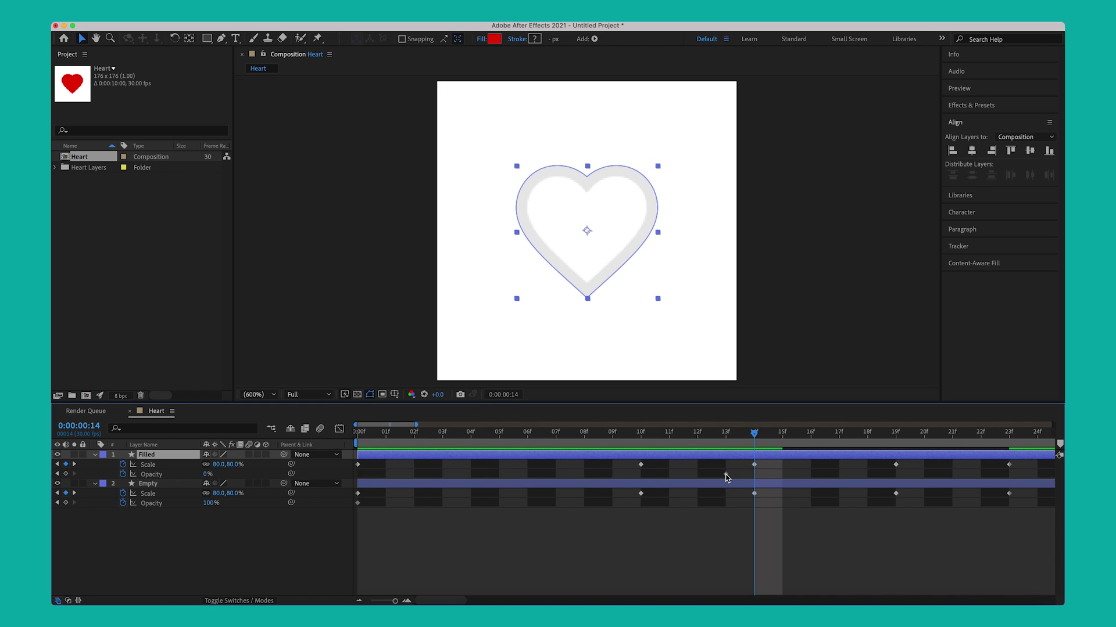
left_click(208, 476)
key("Return")
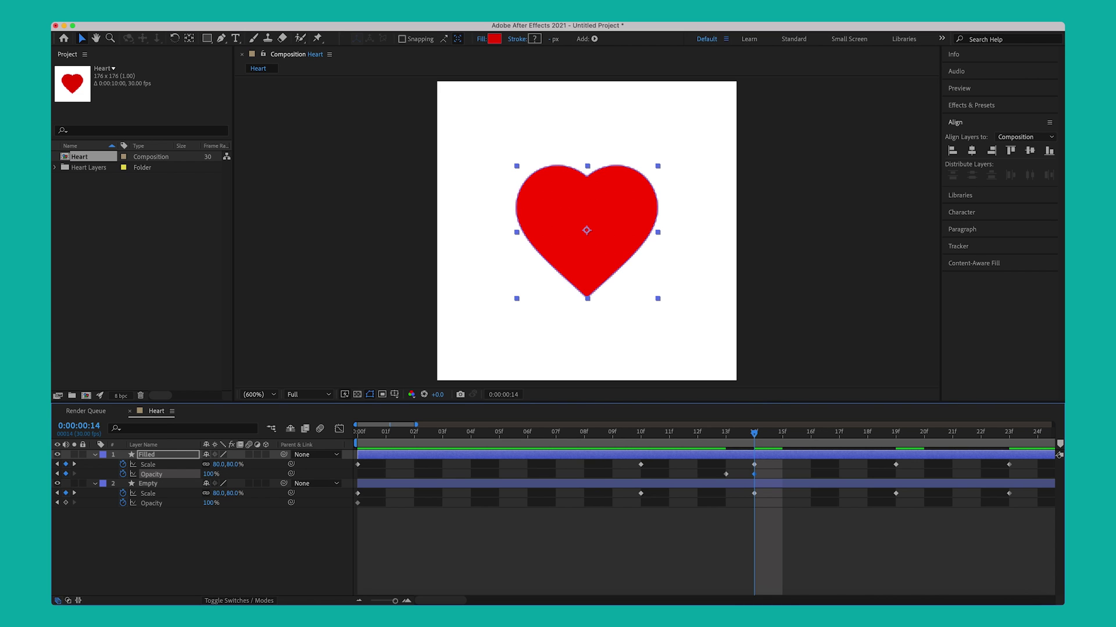
Add an Opacity keyframe to the Empty layer at 0:00:00:14 and set its Opacity to 0% at 0:00:00:15
mouse_move(754, 434)
left_mouse_down()
mouse_move(728, 437)
mouse_move(754, 435)
left_mouse_up()
left_click(67, 507)
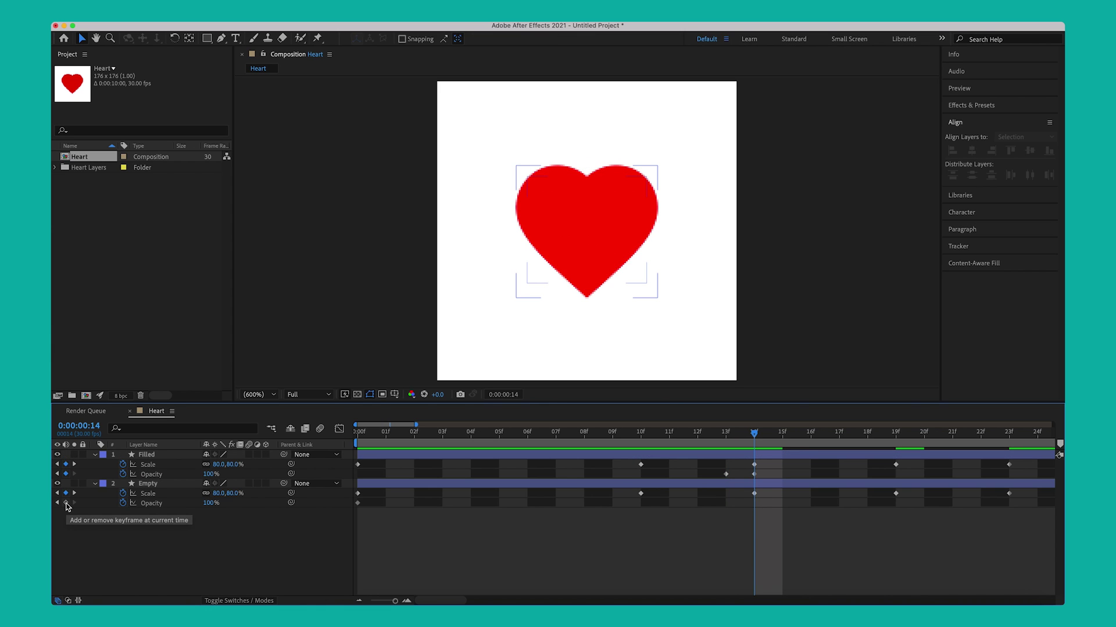
left_click(66, 503)
left_click_drag(755, 433, 782, 432)
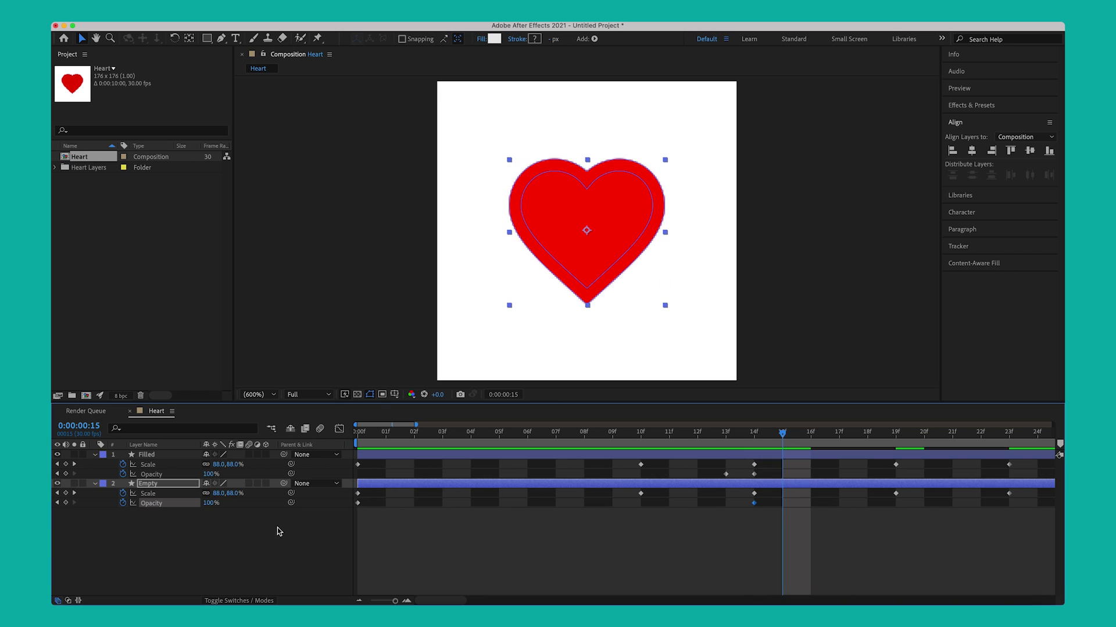
left_click(210, 503)
type("0")
key("Return")
Preview the transition from the empty heart to the filled heart
left_click_drag(395, 602, 391, 603)
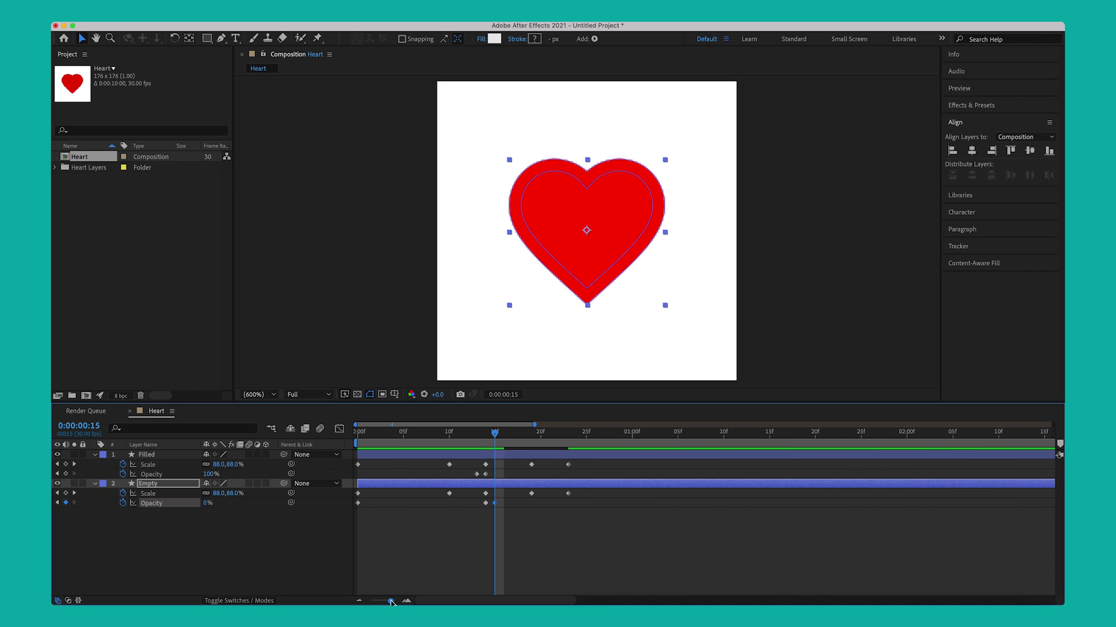
key("space")
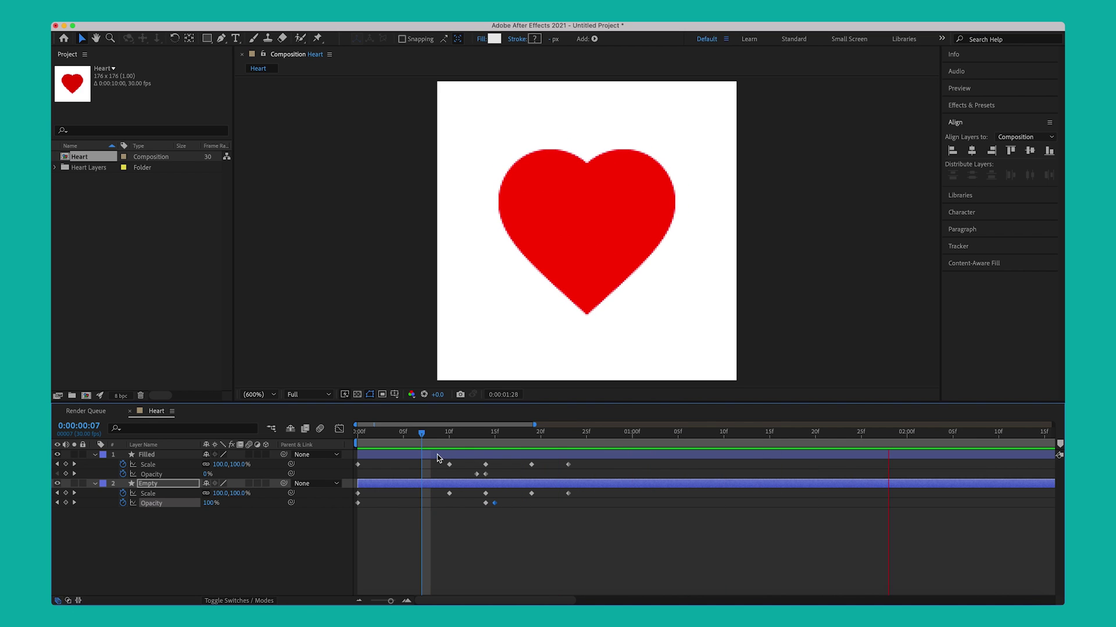
key("space")
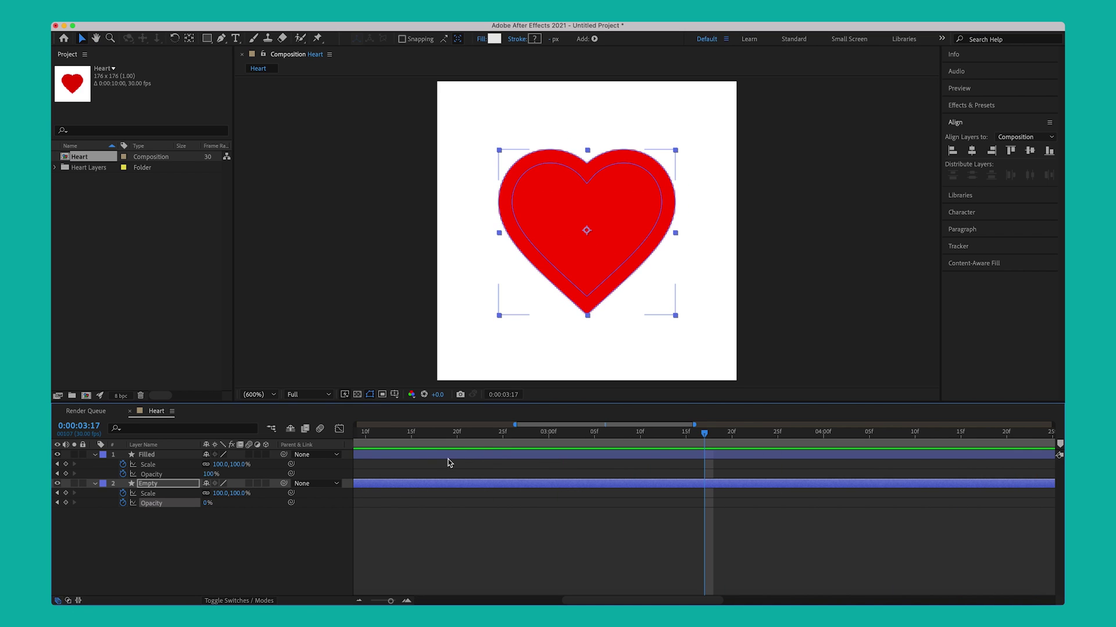
Apply Easy Ease to the Scale keyframes of both the Filled and Empty layers from frame 10 onward
left_click_drag(601, 602, 455, 604)
left_click_drag(437, 464, 425, 495)
right_click(445, 494)
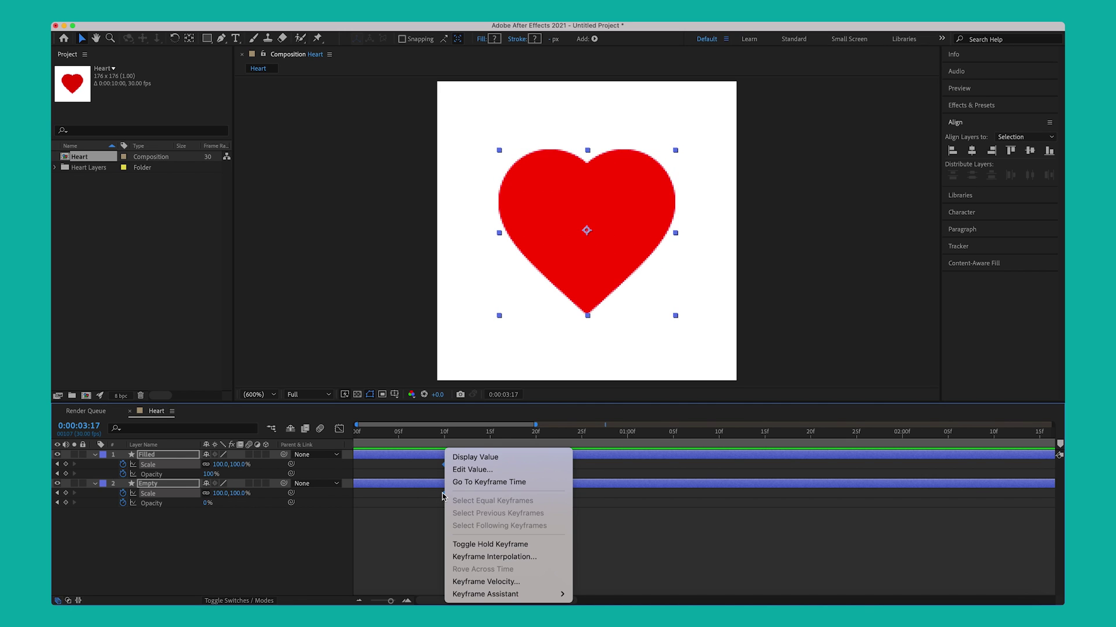
mouse_move(520, 595)
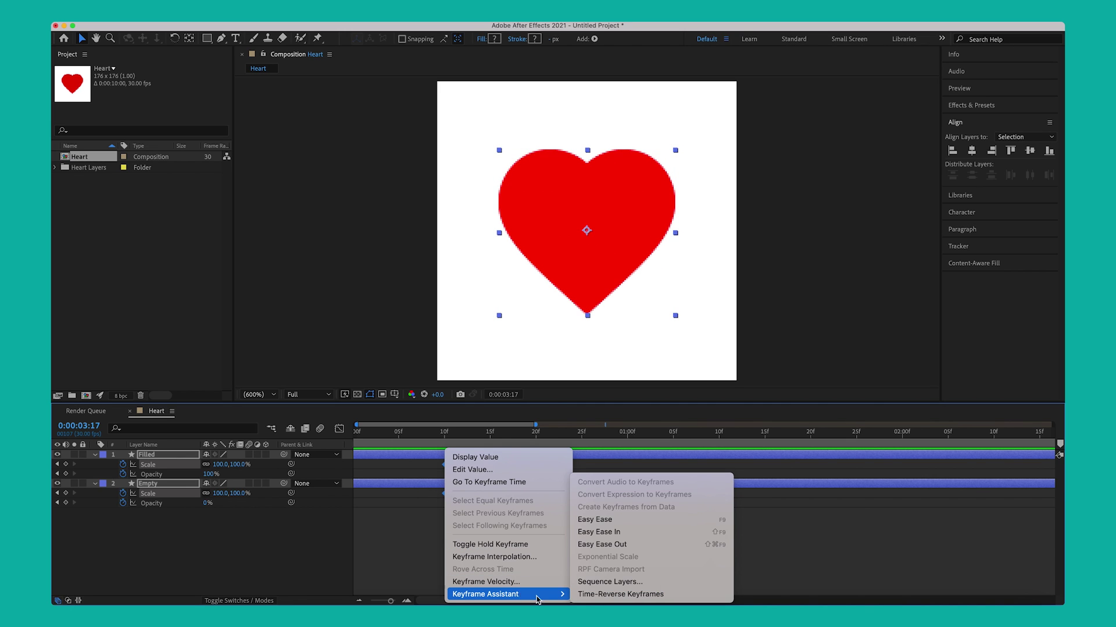
left_click(619, 521)
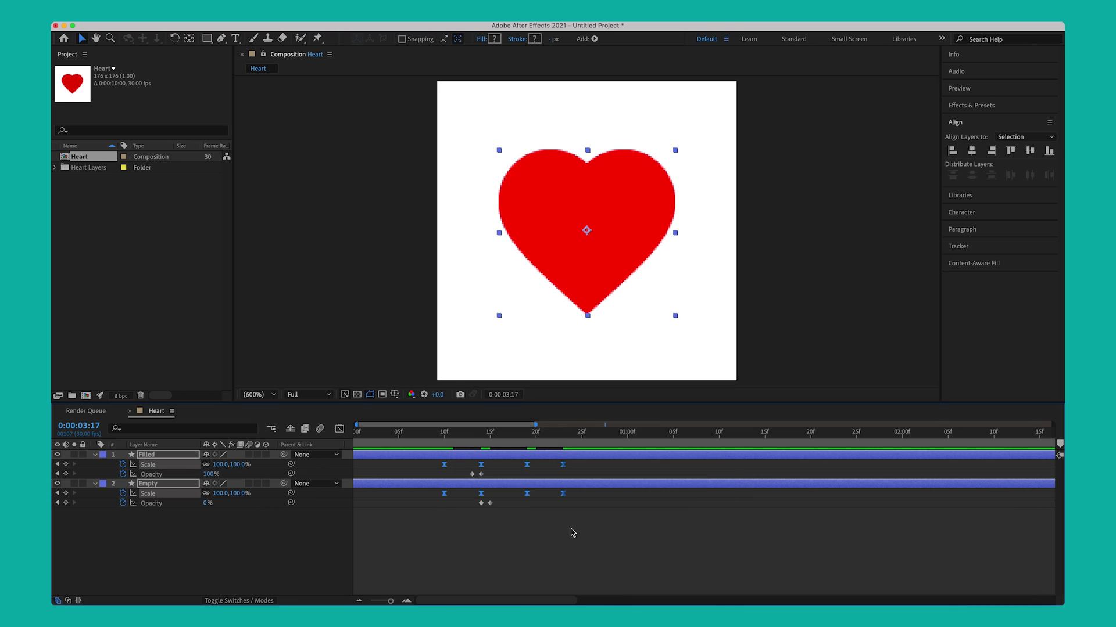
Play back the eased heart animation from near the start of the composition
left_click(573, 528)
left_click(481, 433)
left_click(398, 433)
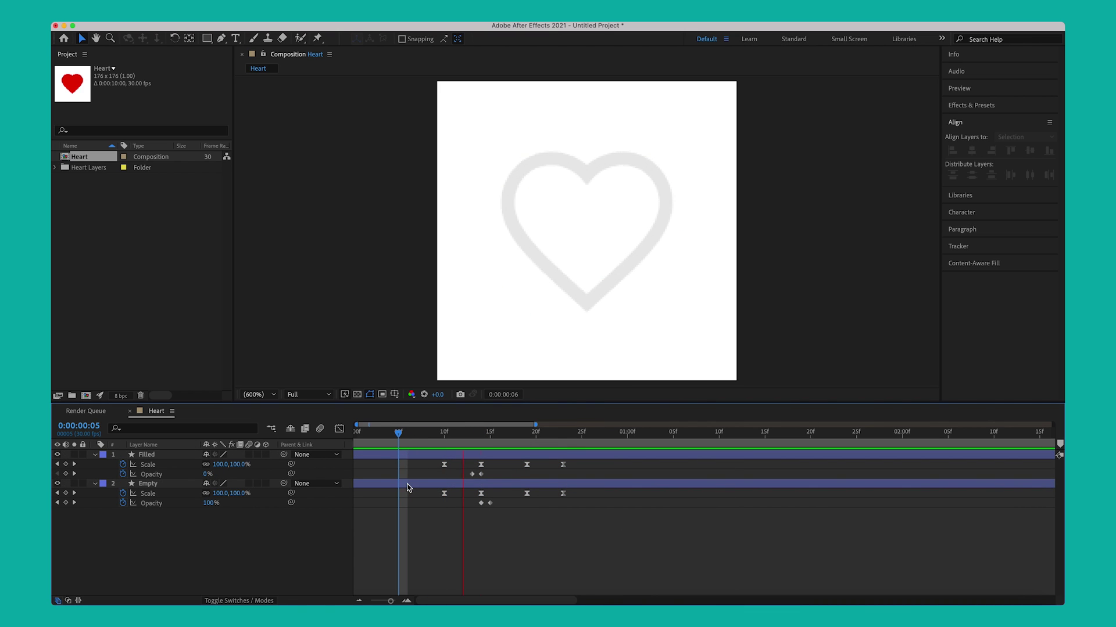
key("space")
key("space")
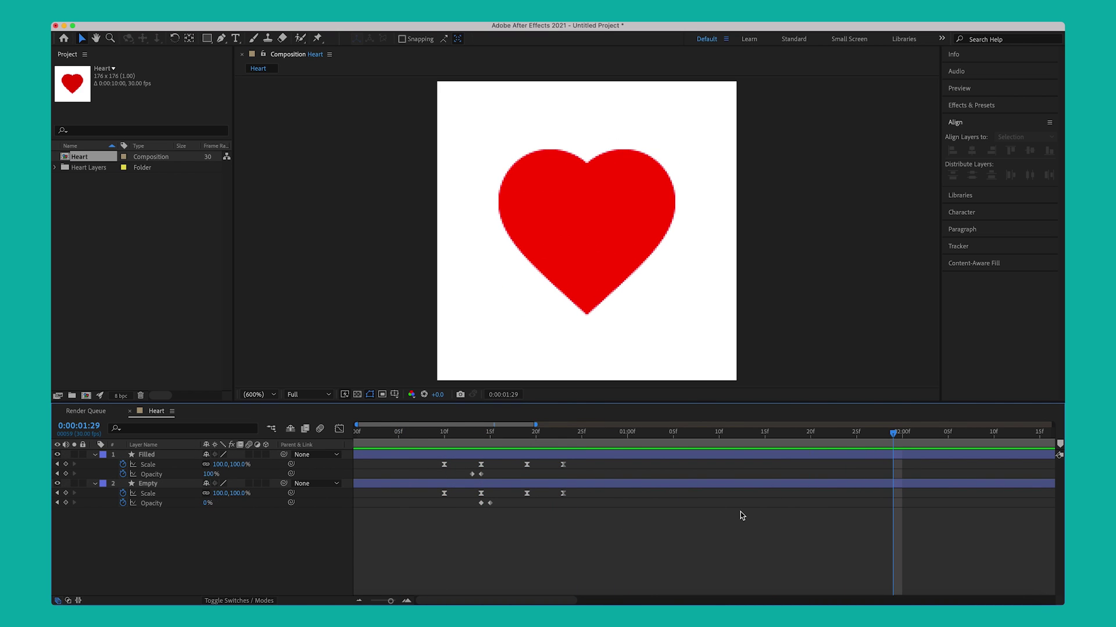
Shorten the work area to end at about 0:00:02:15 and preview it
left_click_drag(388, 601, 371, 602)
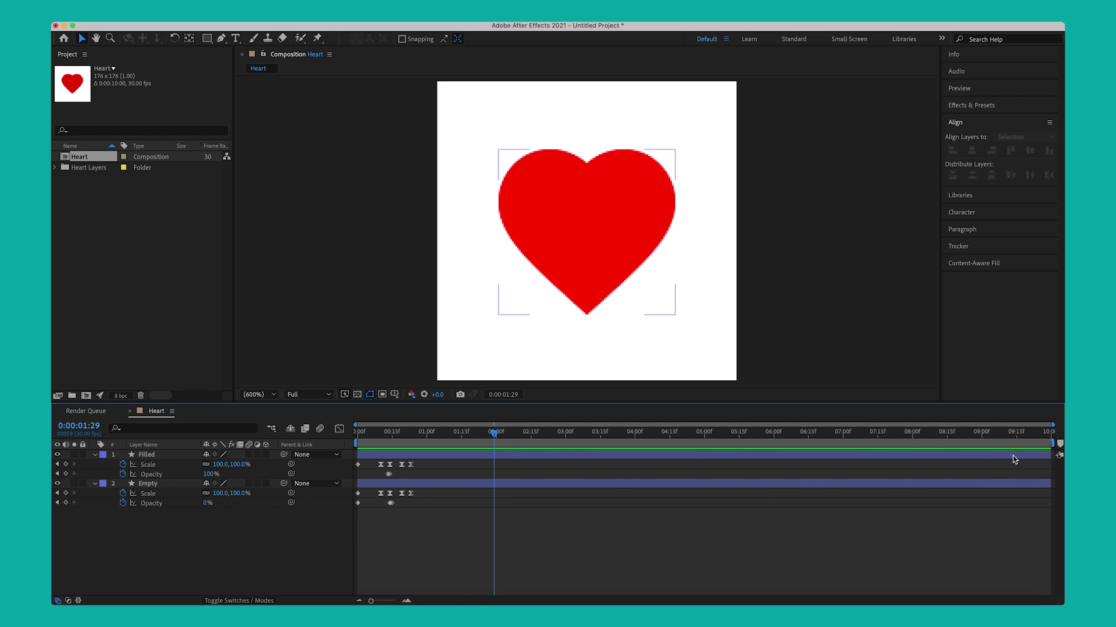
left_click_drag(1055, 445, 532, 451)
key("space")
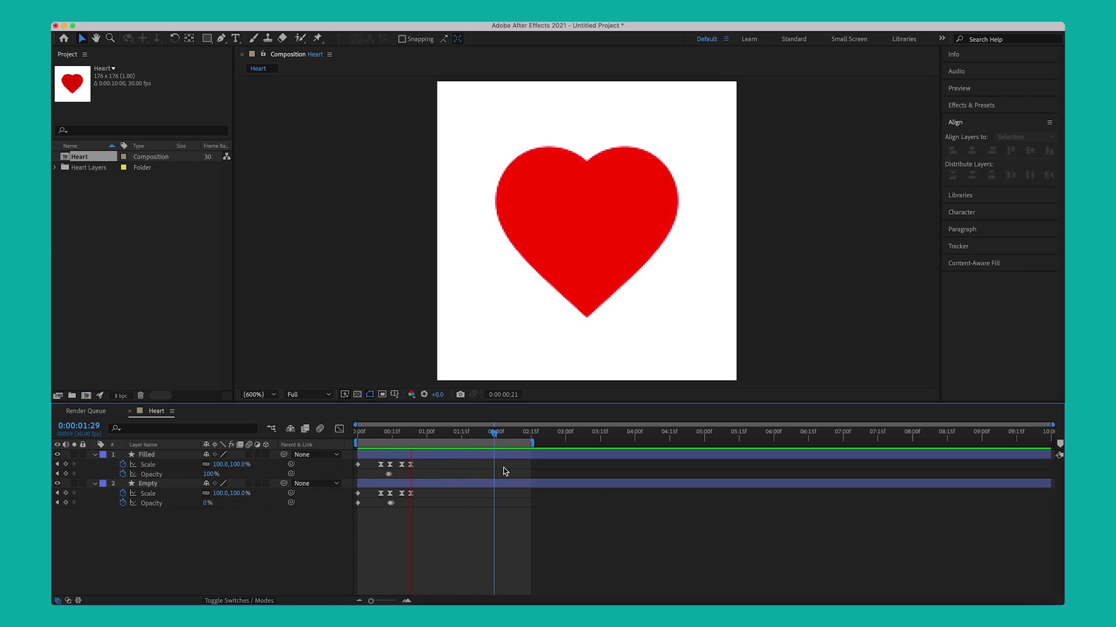
key("space")
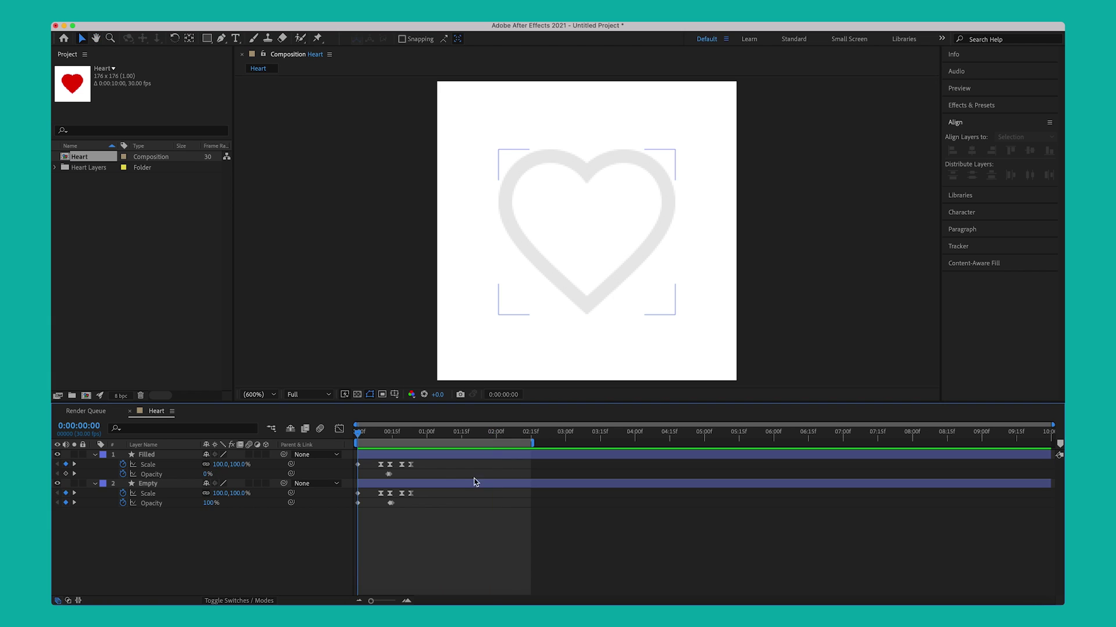
Duplicate the Filled layer's Scale and Opacity keyframes, except any at frame 0, to start at 0:00:01:15
left_click_drag(426, 465, 374, 477)
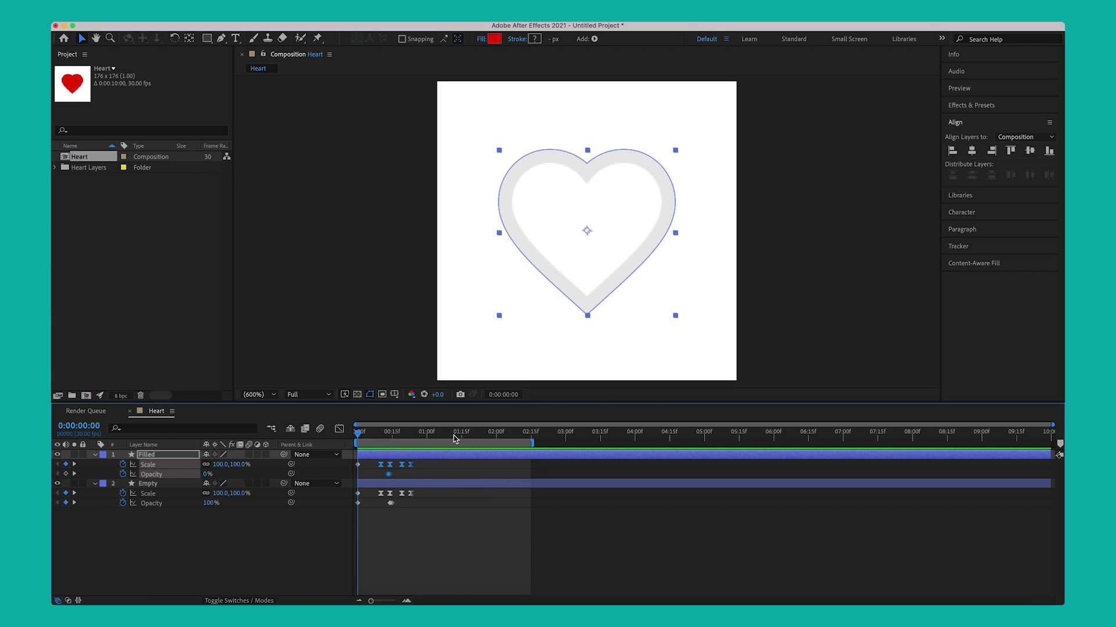
left_click_drag(449, 436, 462, 434)
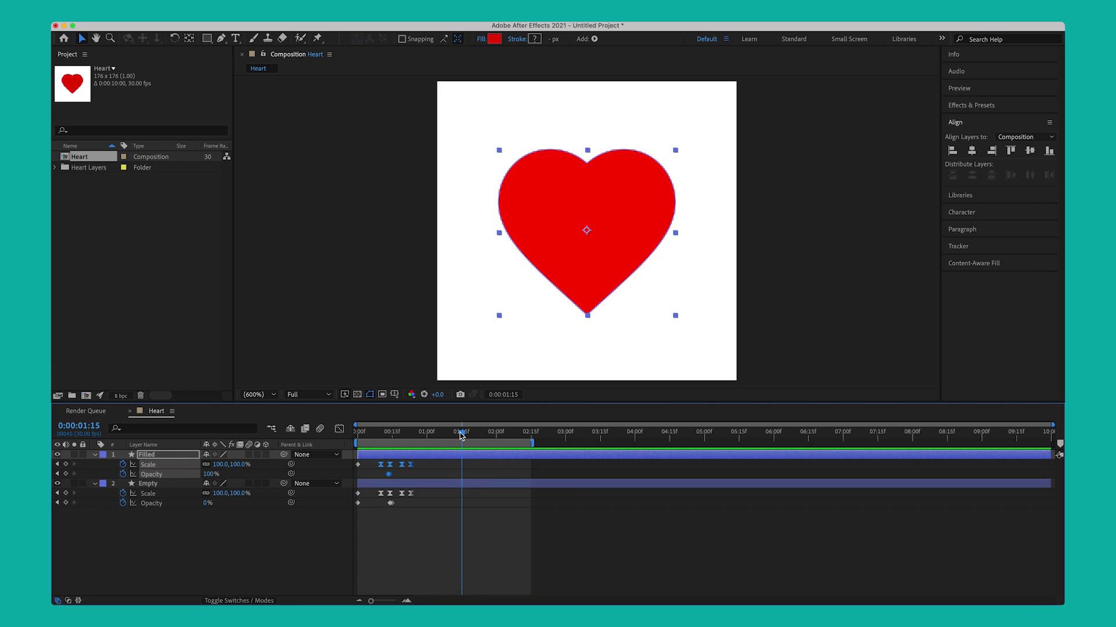
key("super+v")
Duplicate the Empty layer's Scale and Opacity keyframes, except those at frame 0, to start at 0:00:01:15
left_click(381, 493)
left_click_drag(372, 490, 431, 513)
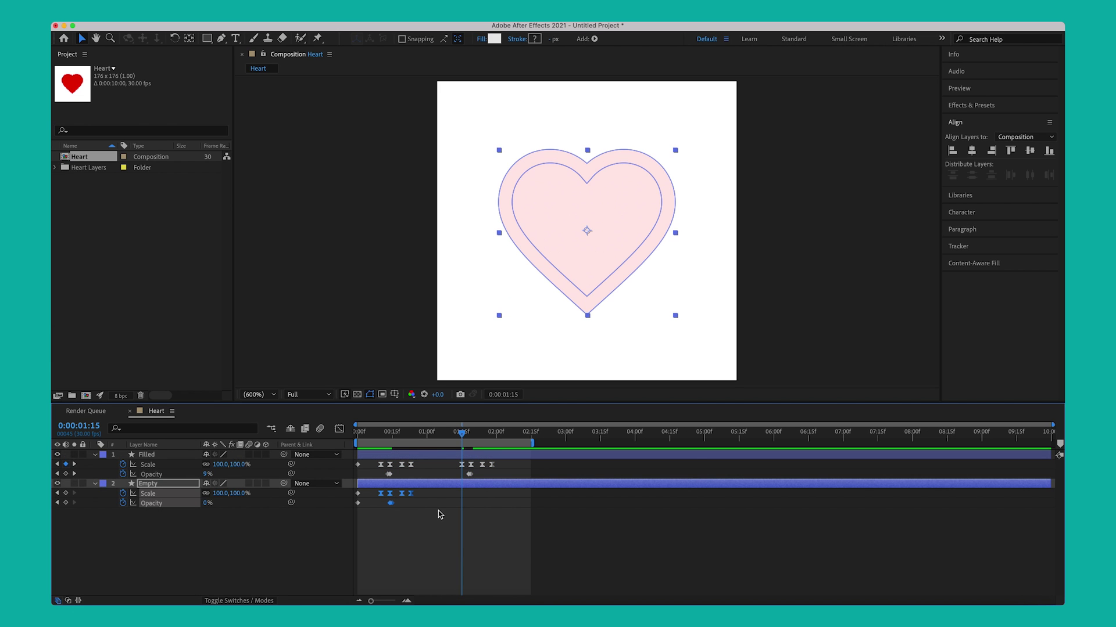
key("super+v")
left_click(500, 527)
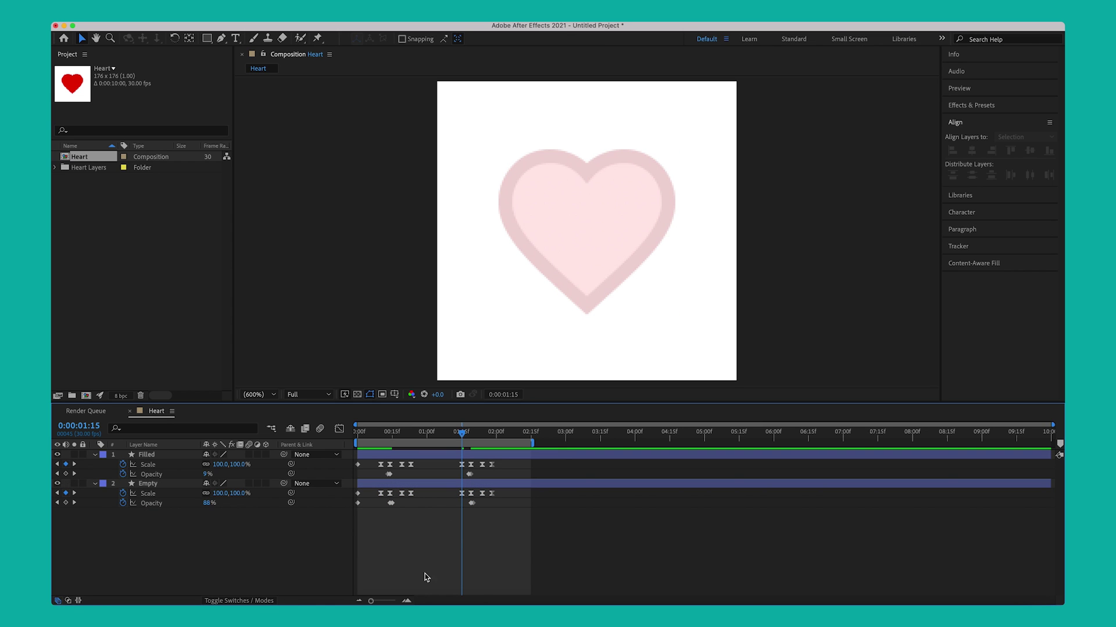
Set the Filled layer's Opacity to 100% on the duplicated keyframe at 0:00:01:18
left_click_drag(372, 603, 392, 601)
left_click(710, 466)
left_click_drag(703, 436, 741, 444)
left_click(740, 474)
left_click(207, 474)
key("Return")
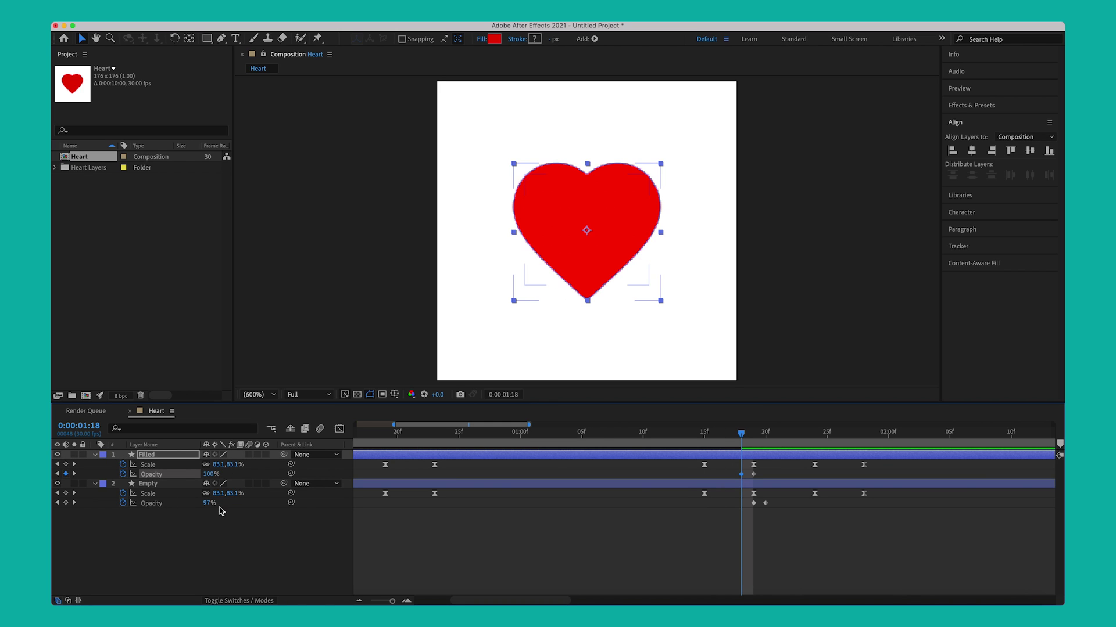
Set the Filled layer's Opacity to 0% at 0:00:01:19
left_click_drag(742, 436, 753, 436)
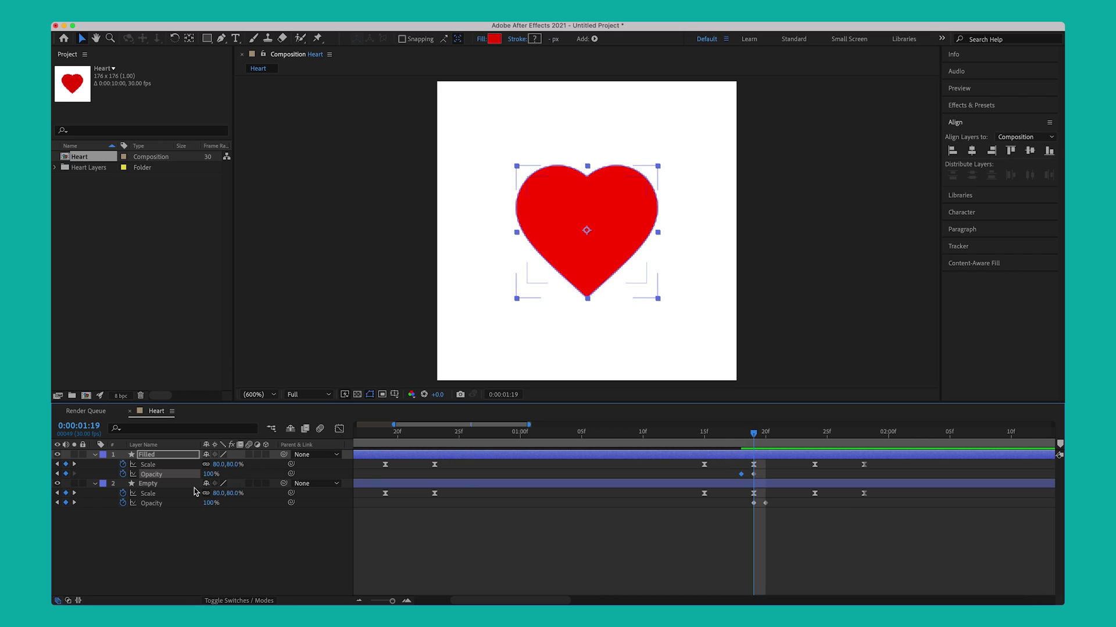
left_click(208, 474)
type("0")
key("Return")
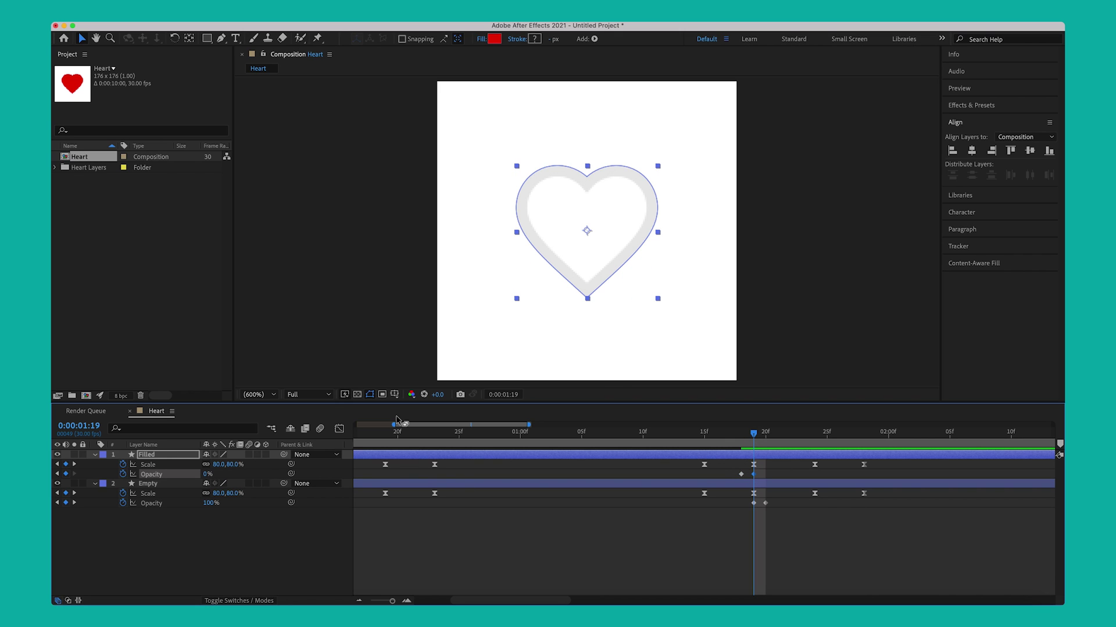
Set the Empty layer's Opacity to 0% on its keyframe at 0:00:01:19
left_click(754, 493)
left_click(754, 503)
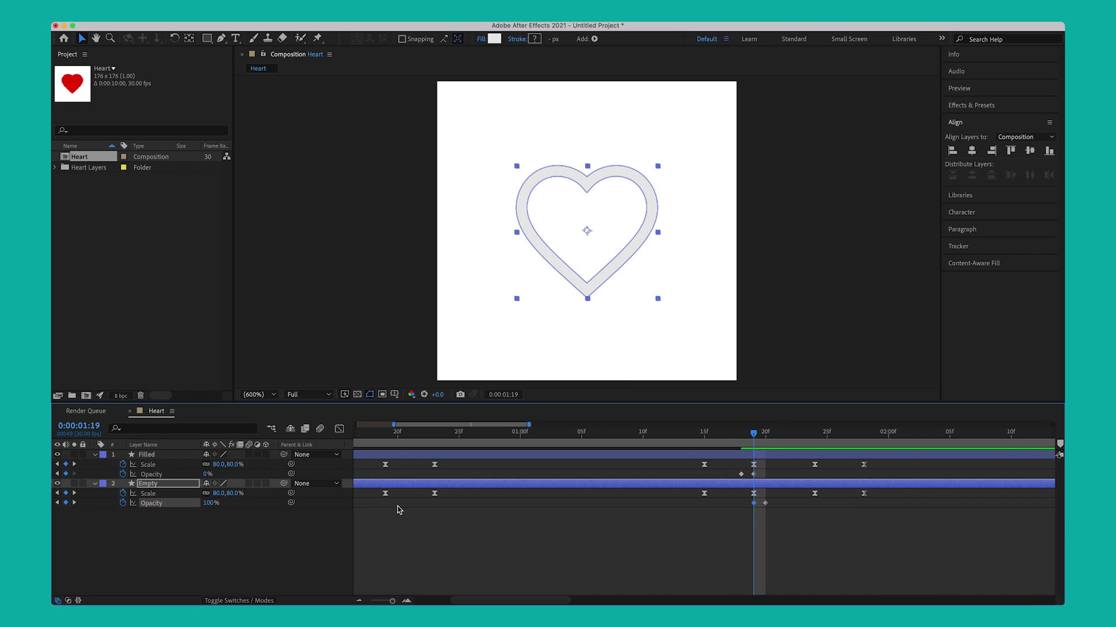
left_click(211, 504)
type("0")
key("Return")
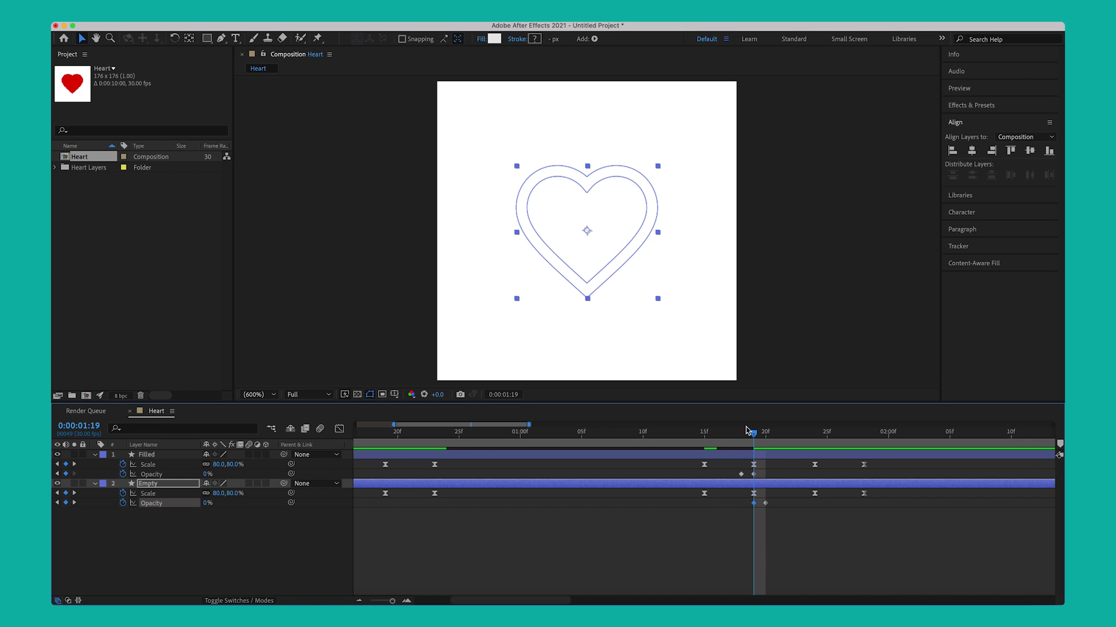
Set the Empty layer's Opacity to 100% at 0:00:01:20 and preview the full like/unlike animation
key("Page_Down")
left_click(207, 503)
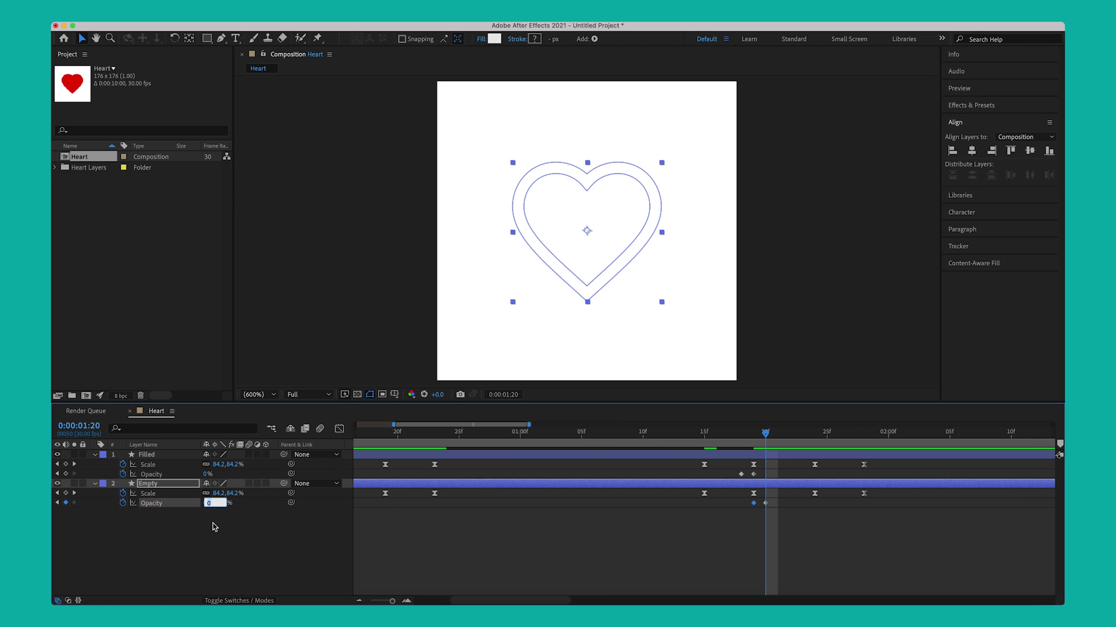
key("Return")
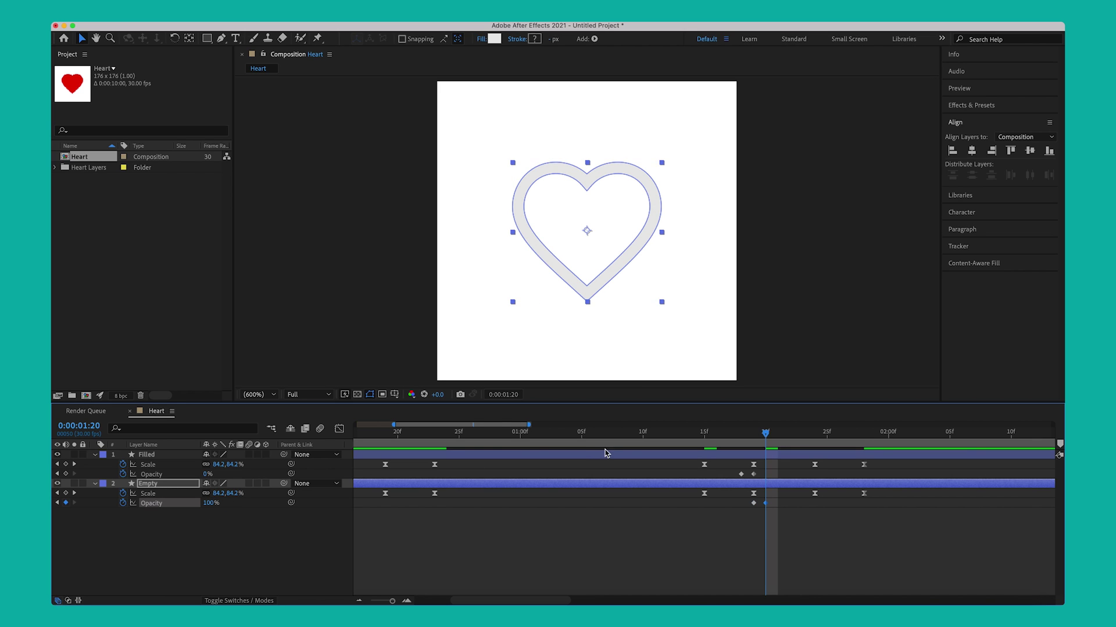
key("space")
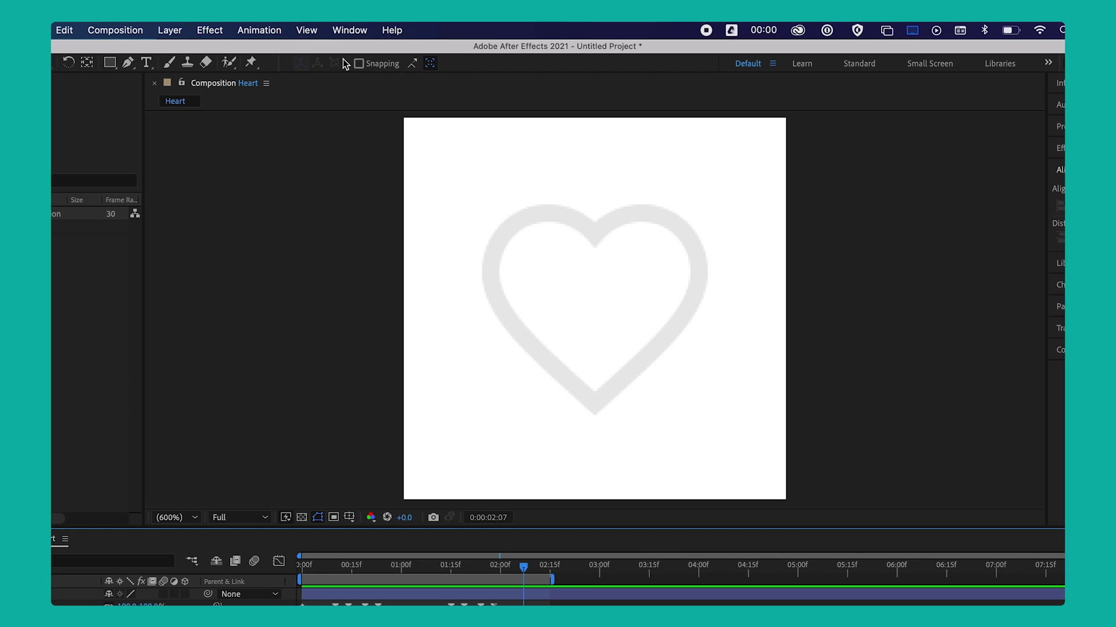
Open the LottieFiles extension and render the Heart composition as a Lottie animation
left_click(346, 30)
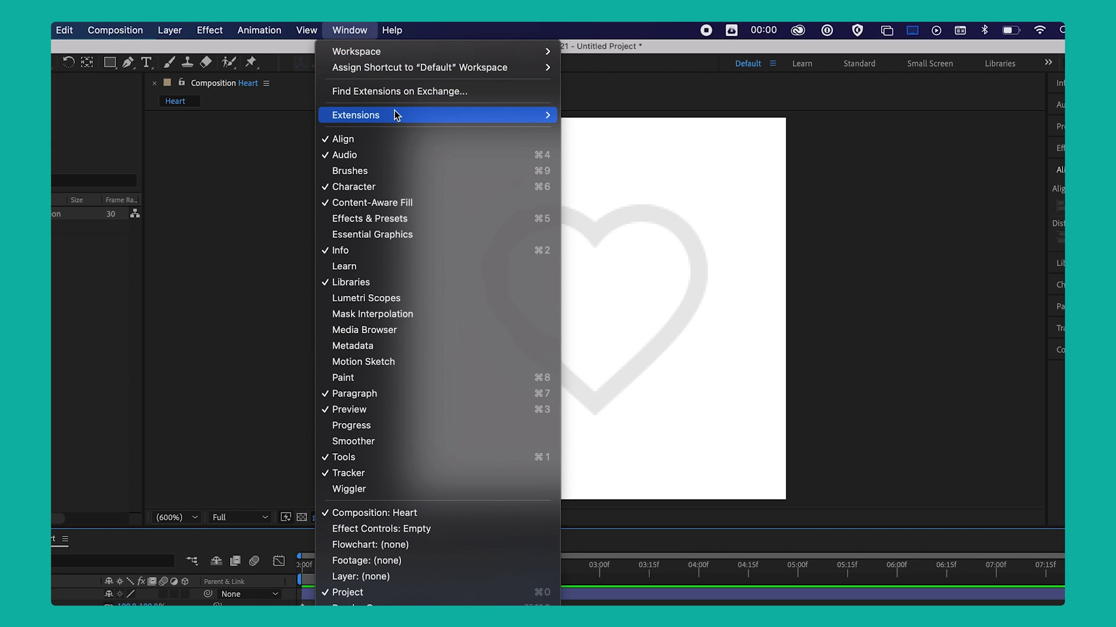
mouse_move(396, 115)
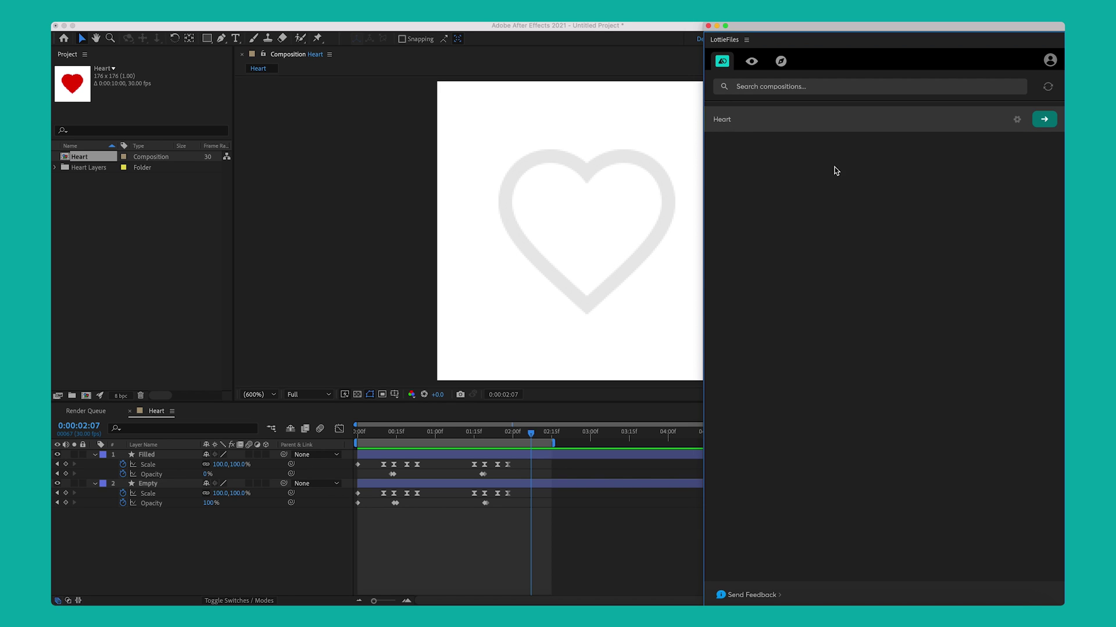
left_click(1044, 119)
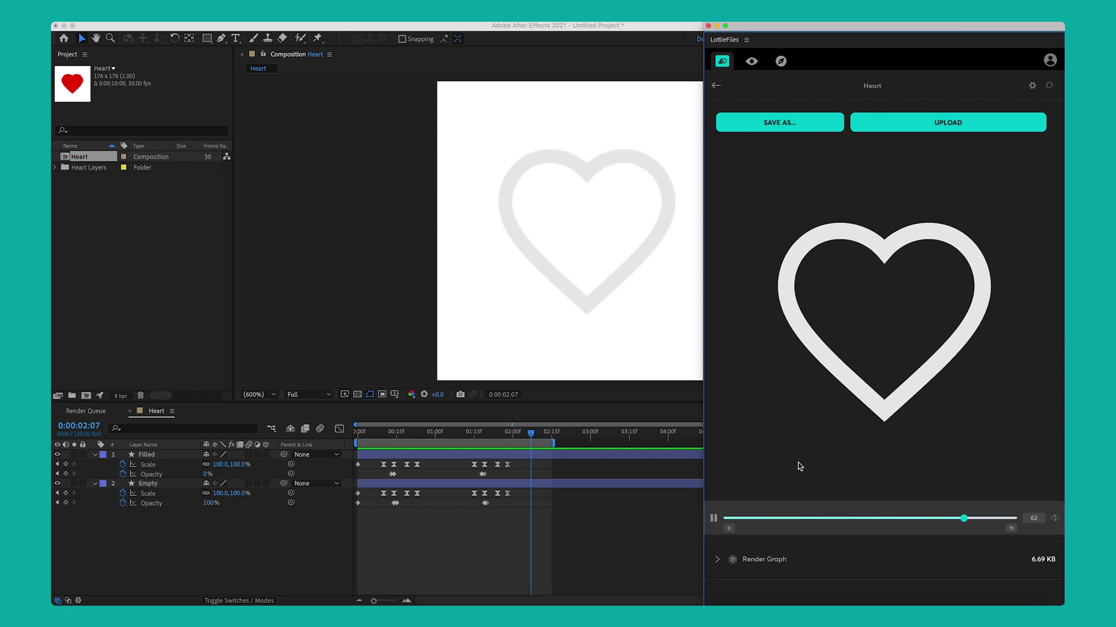
Try a white background (#FFFFFF) behind the rendered heart preview and set it back to none
scroll(767, 511, "down", 3)
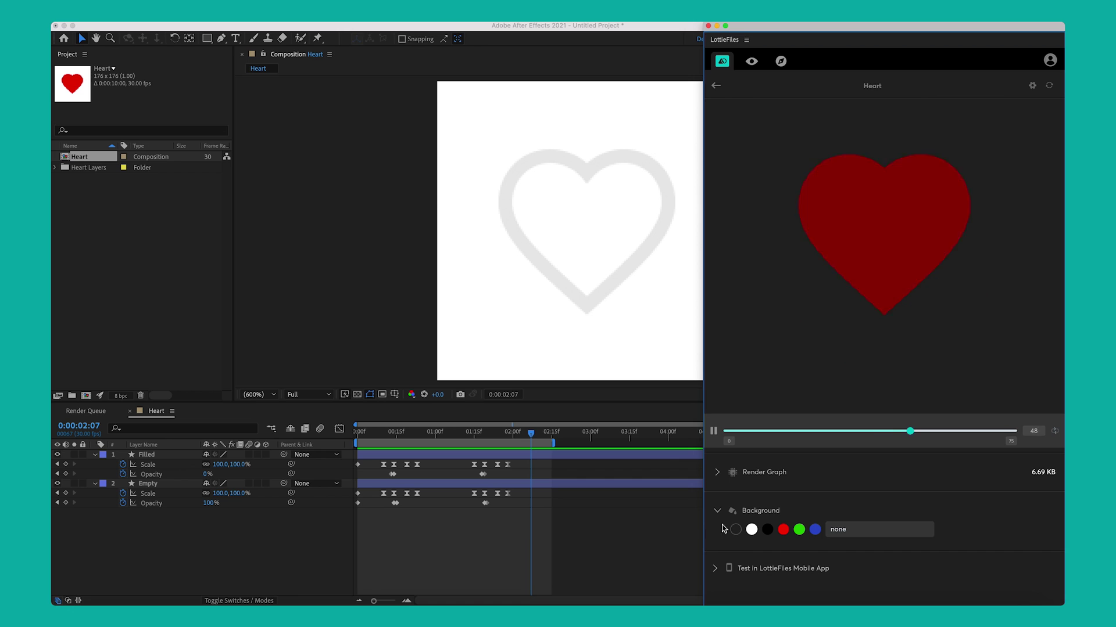
left_click(751, 529)
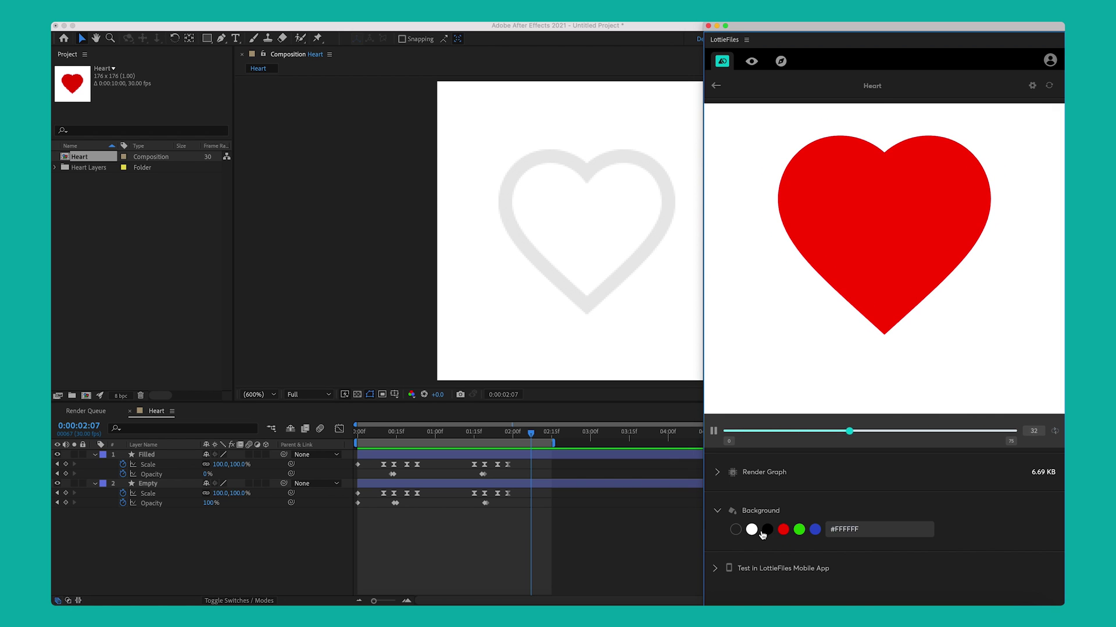
left_click(735, 529)
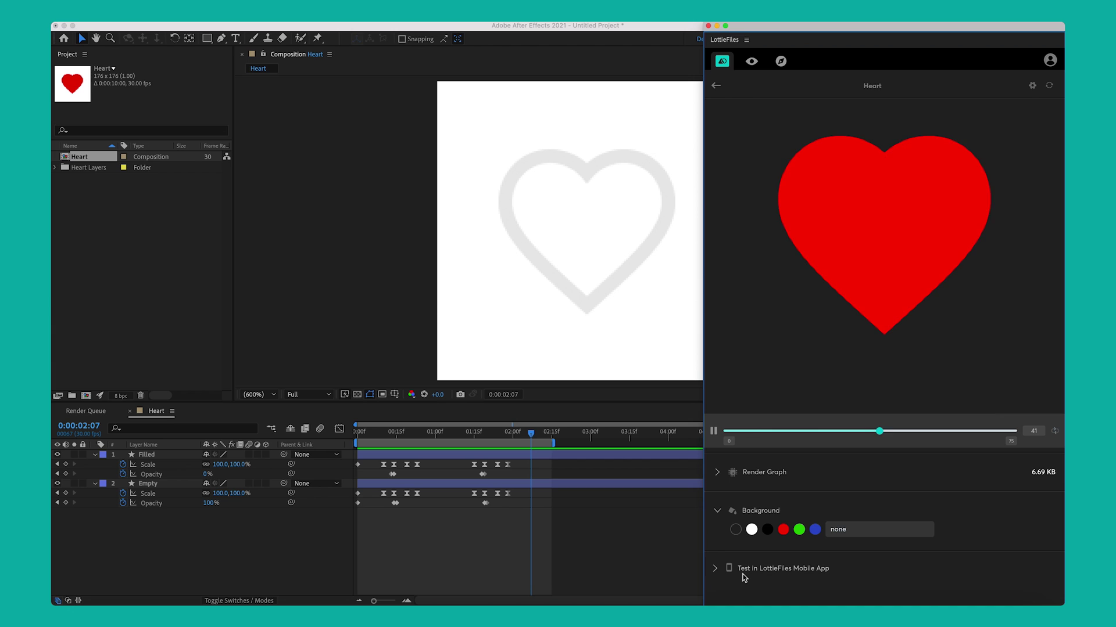
Upload the rendered Heart animation to LottieFiles and open its share page in the web browser
scroll(926, 179, "up", 3)
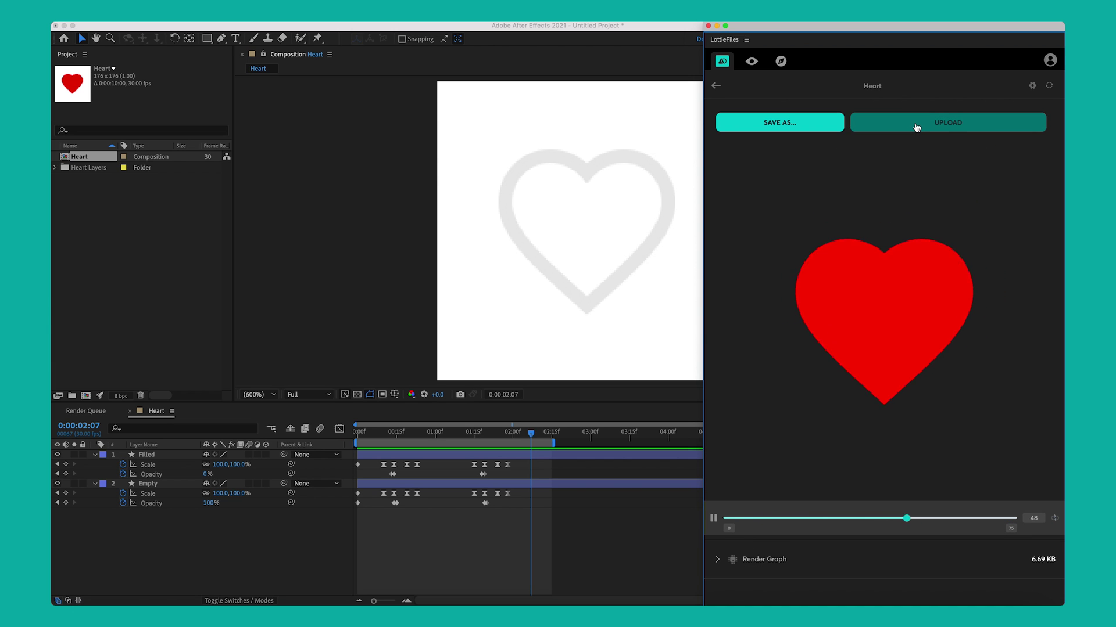
left_click(917, 127)
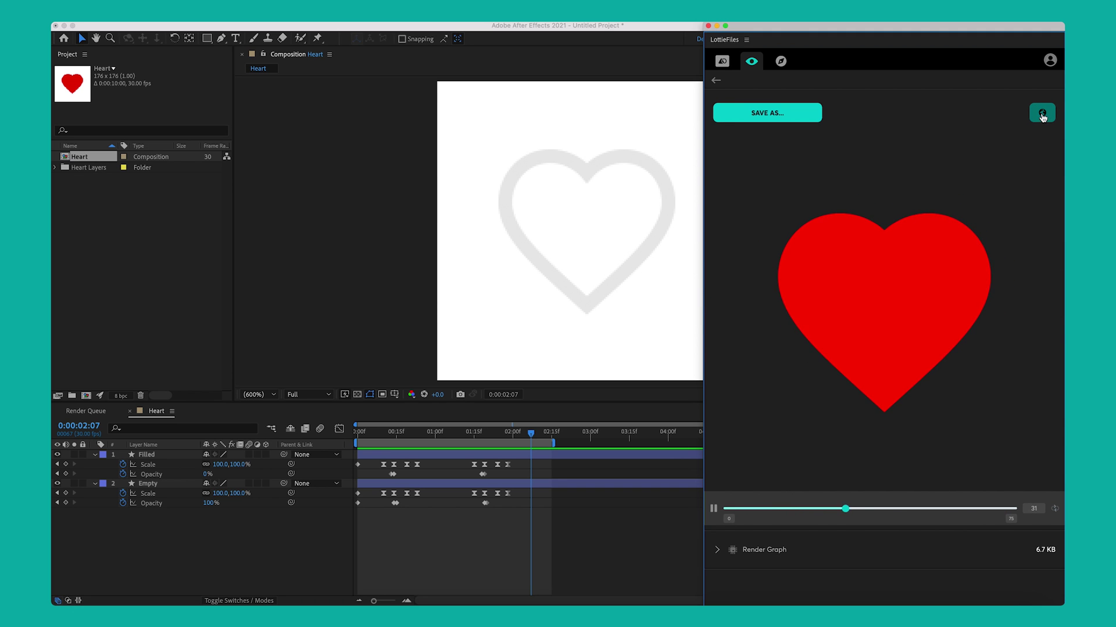
left_click(1042, 114)
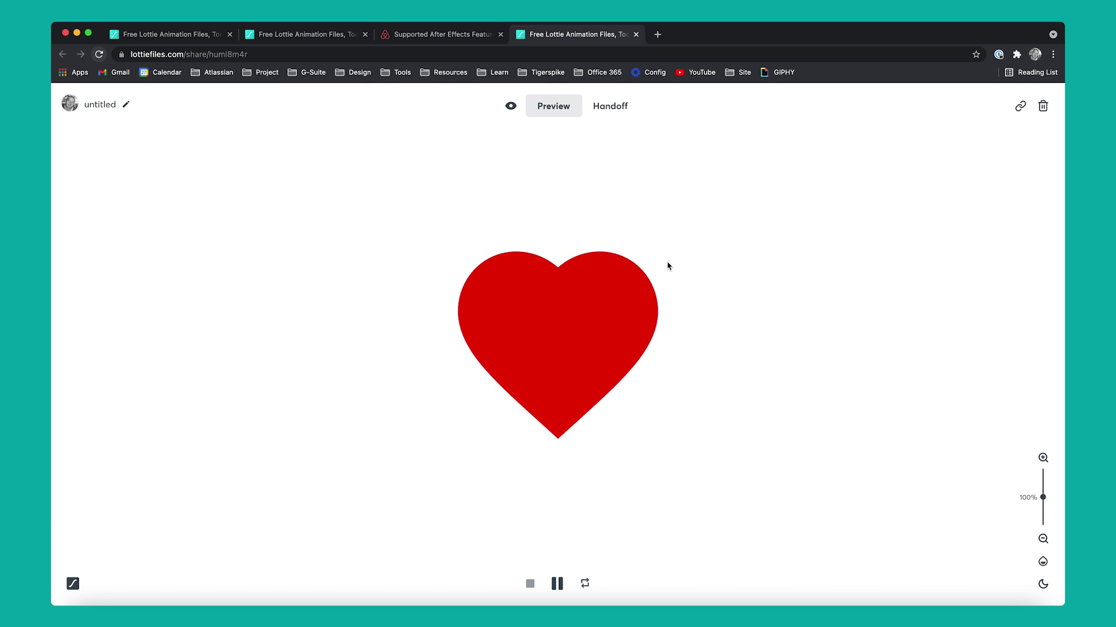
Switch the uploaded animation to the Handoff view and examine its file info, web embed code and QR code
left_click(613, 108)
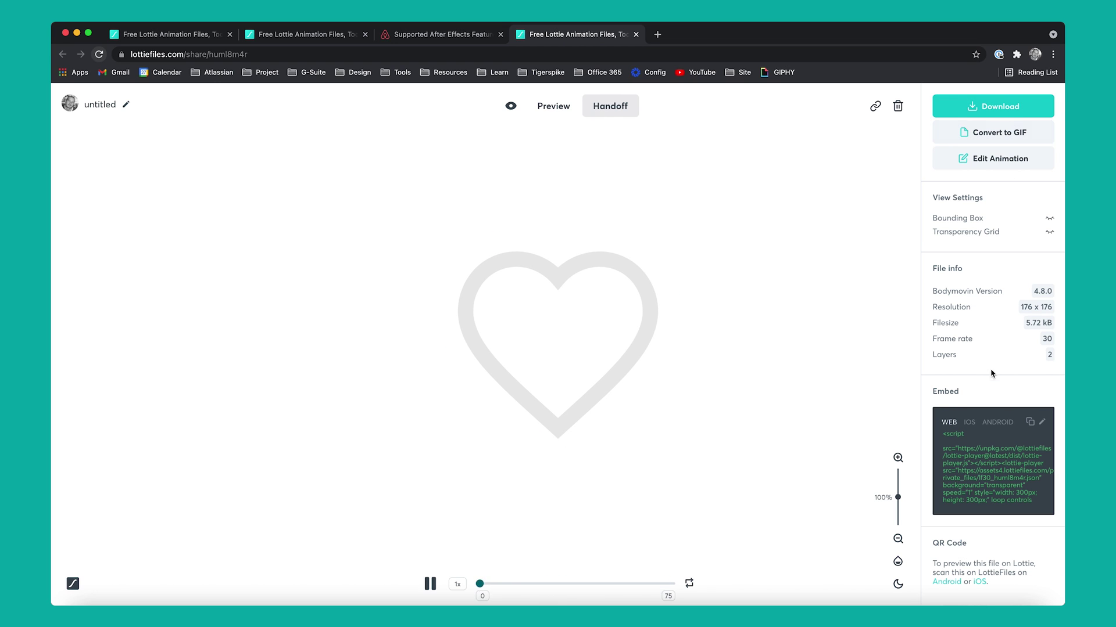
scroll(991, 373, "down", 2)
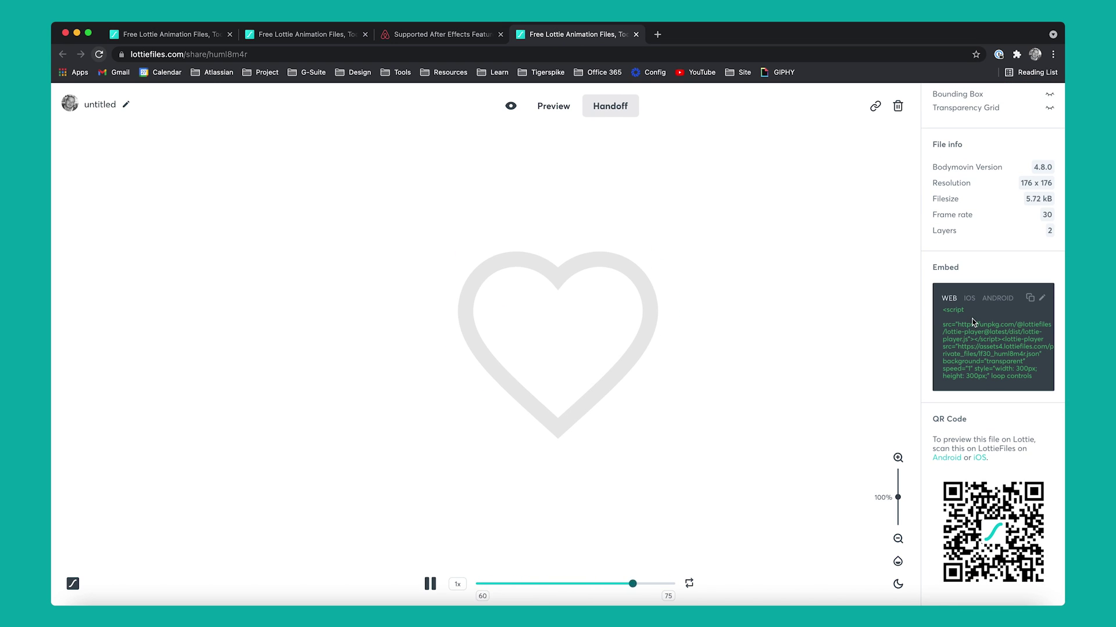
scroll(973, 324, "down", 1)
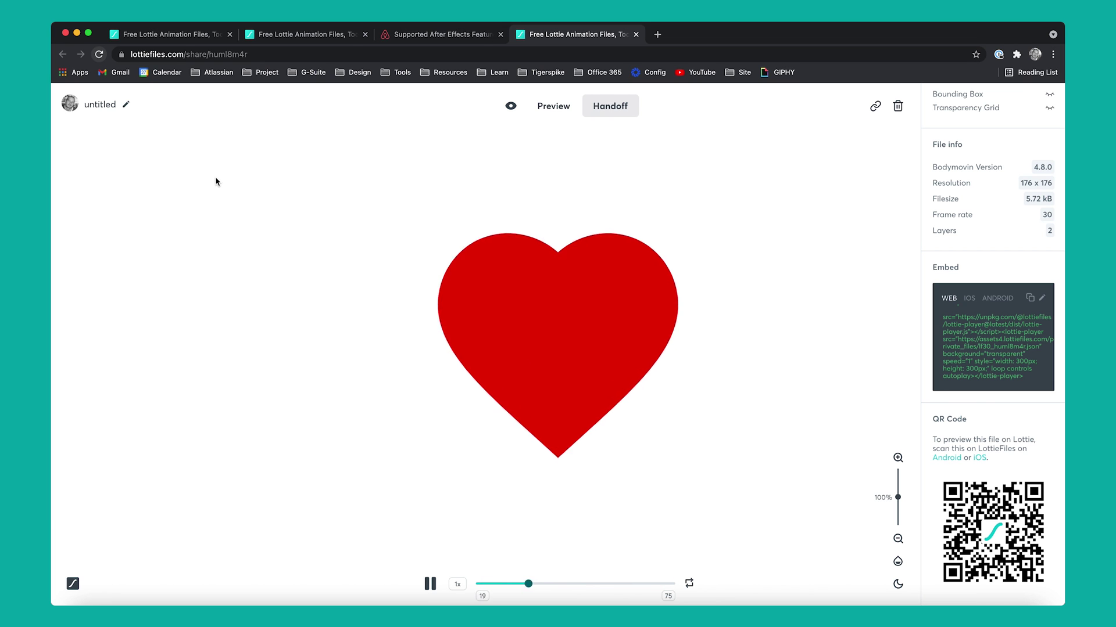
Rename the uploaded untitled animation as "Like & Unlike"
left_click(115, 115)
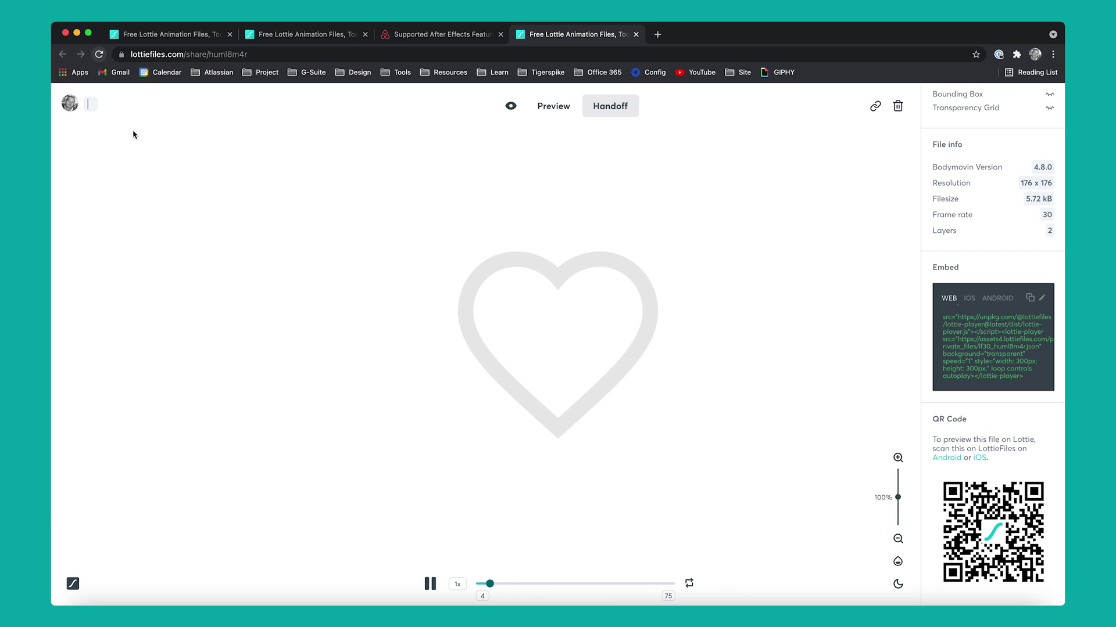
type("Like & Unlike")
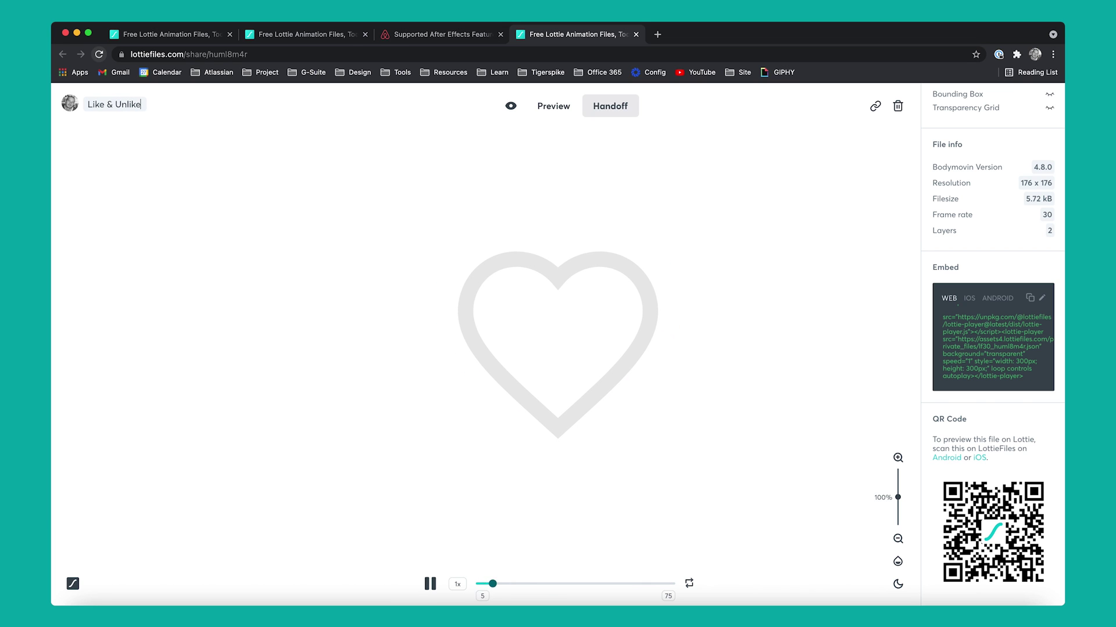
left_click(103, 140)
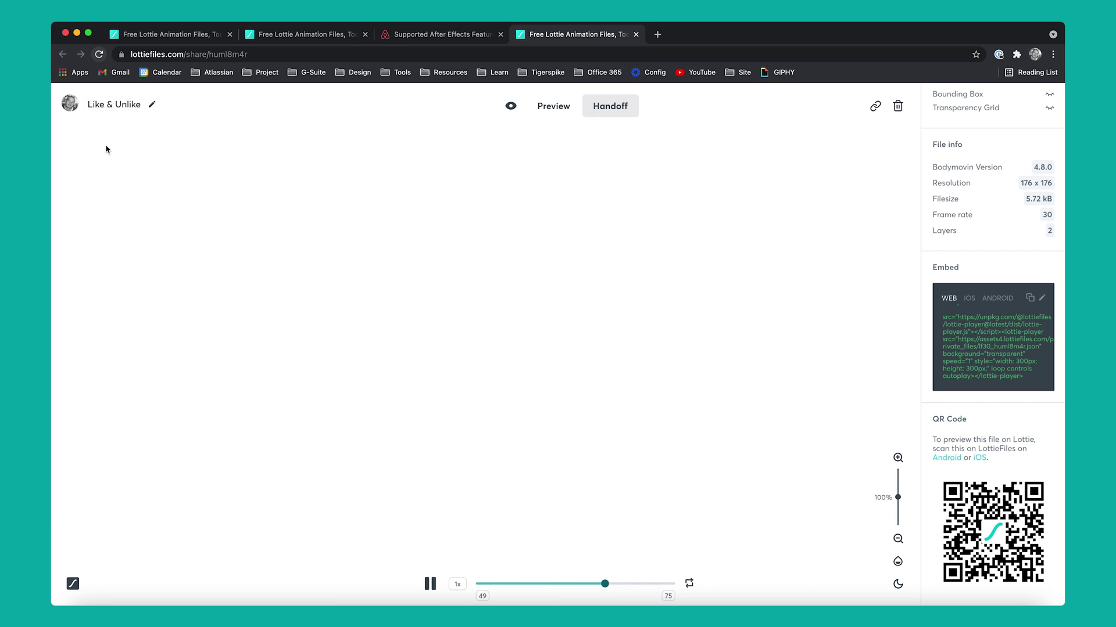